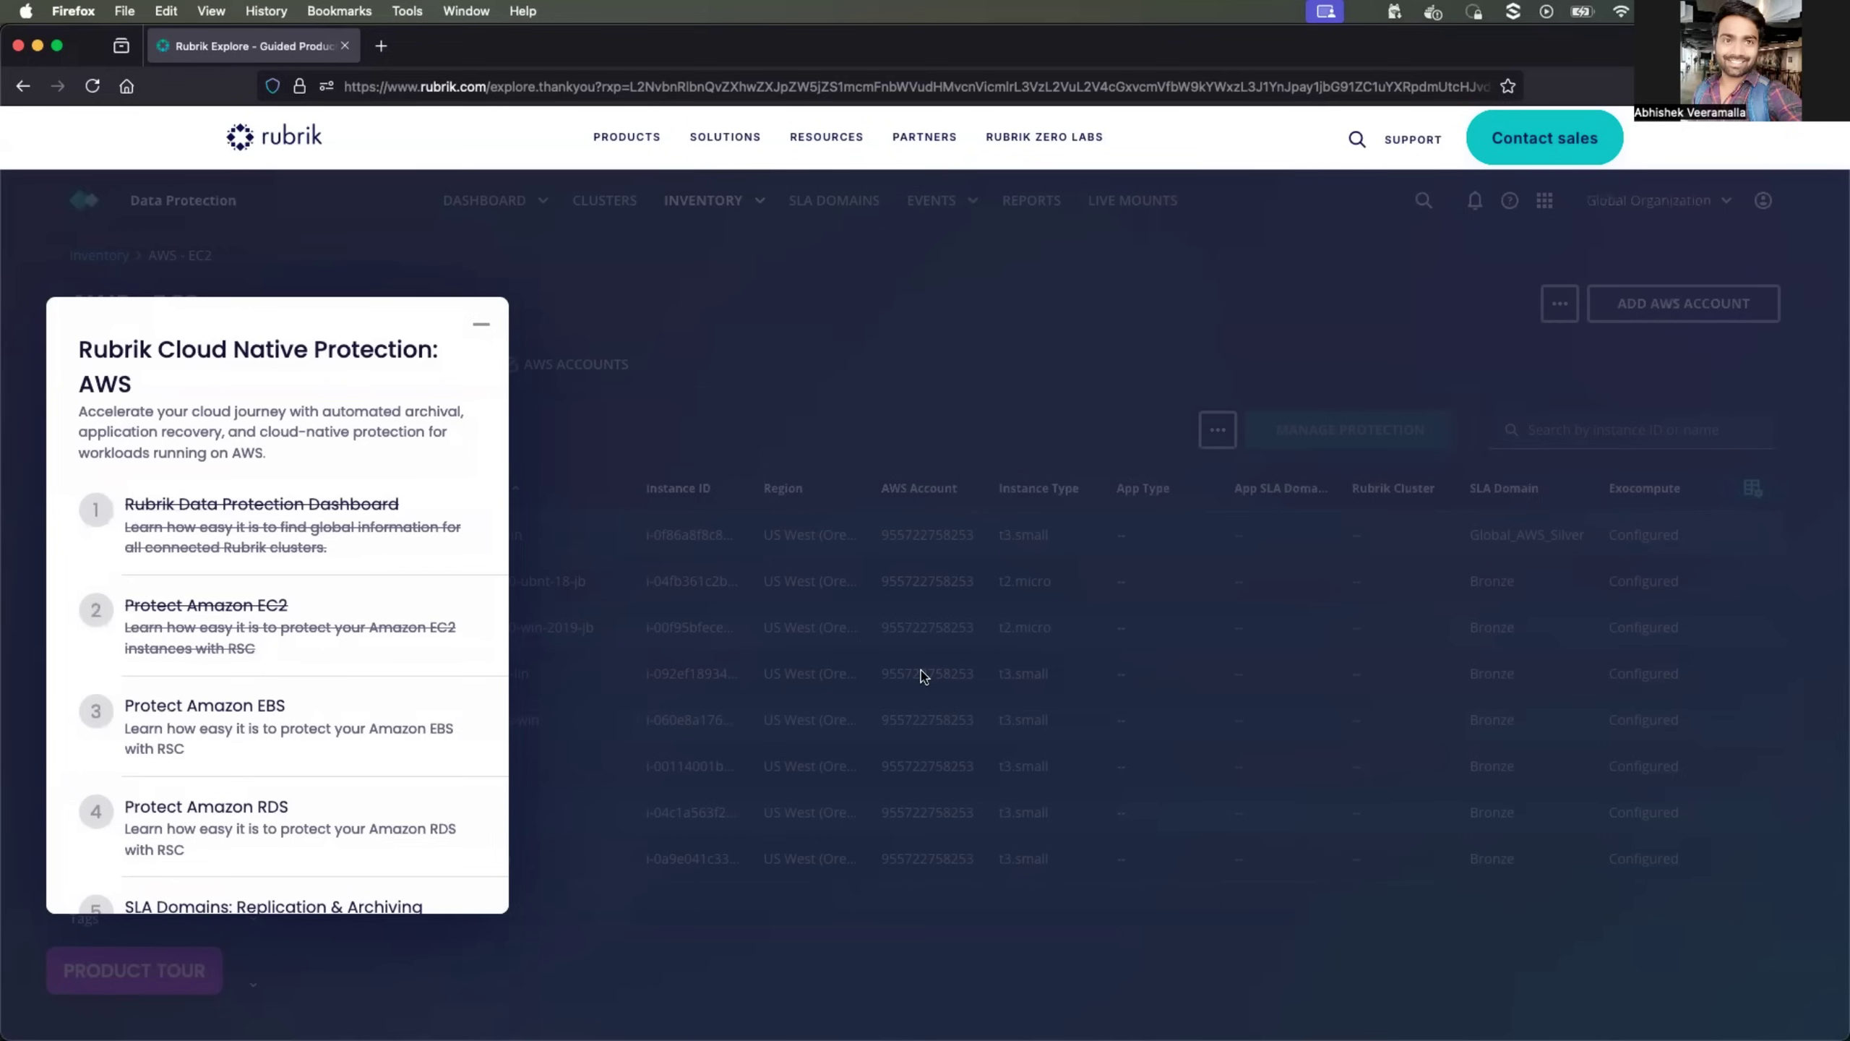
Start the Protect Amazon EBS lesson and show the EBS Volumes tab
{"action": "scroll", "coordinate": [256, 599], "scroll_direction": "down", "scroll_amount": 3}
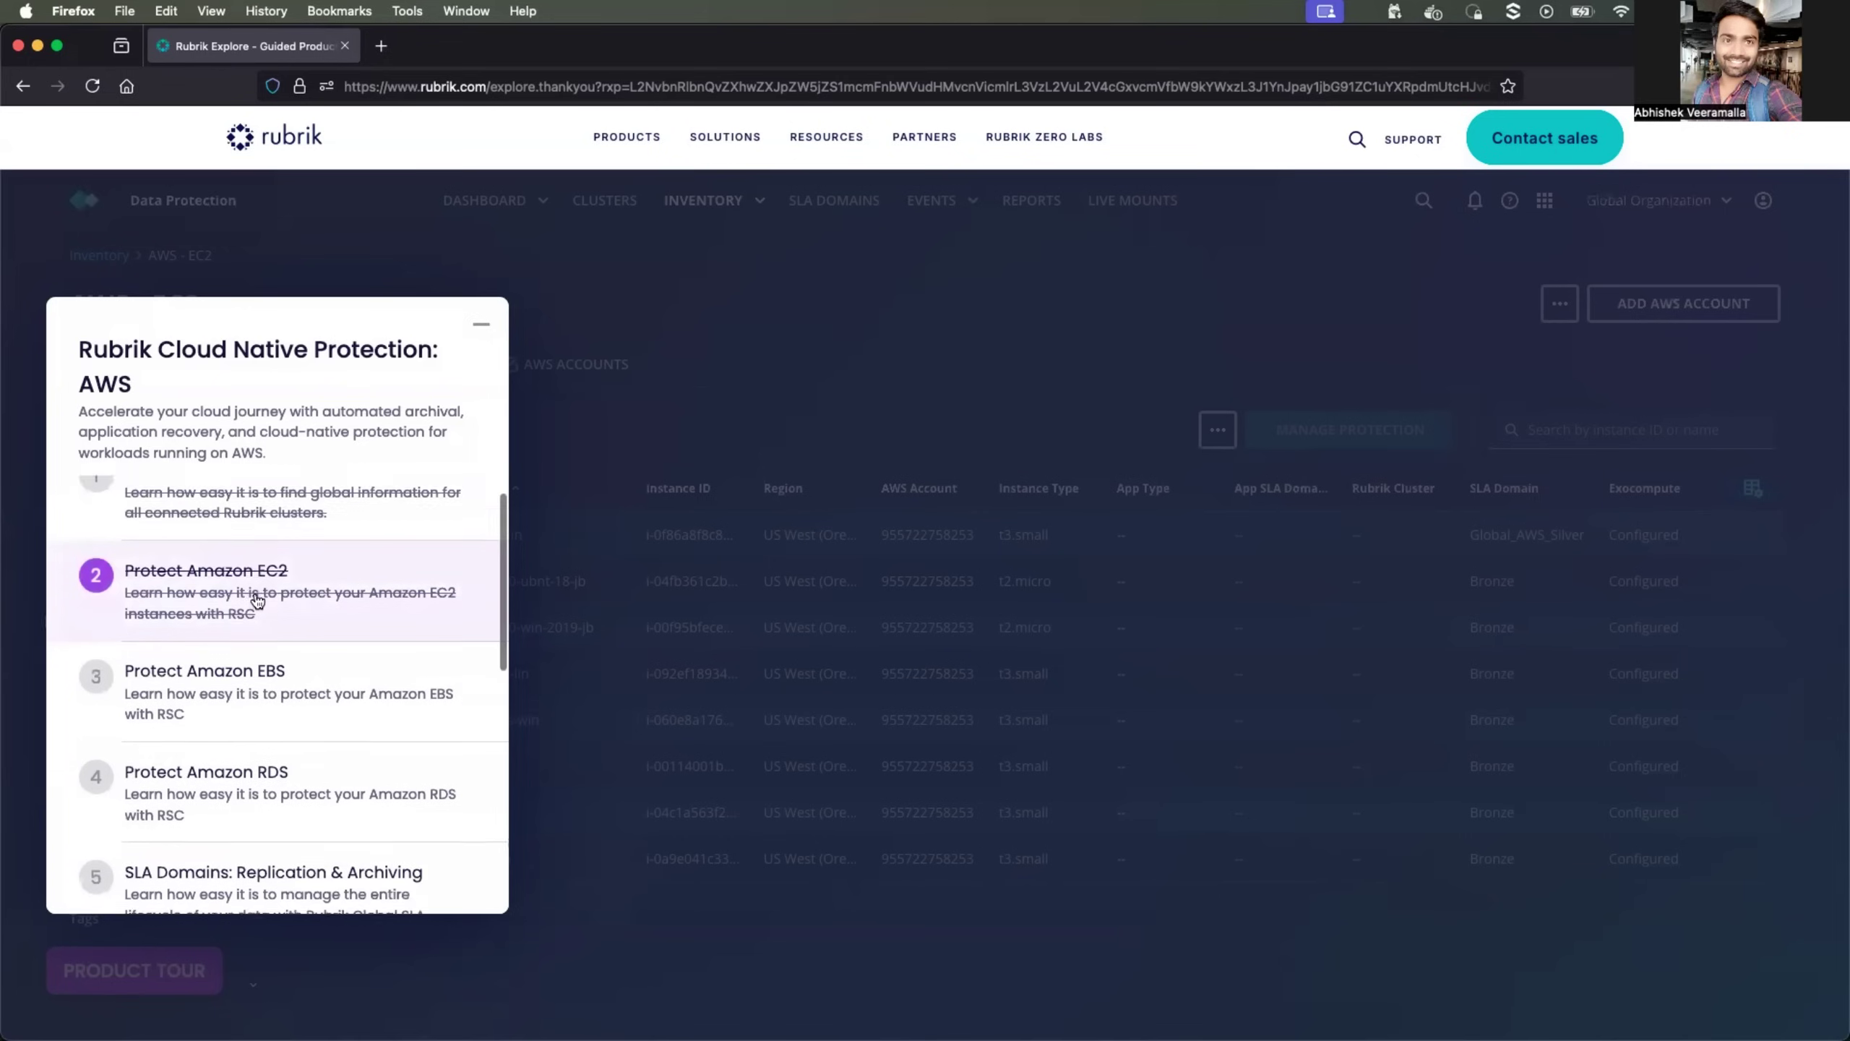
{"action": "left_click", "coordinate": [224, 555]}
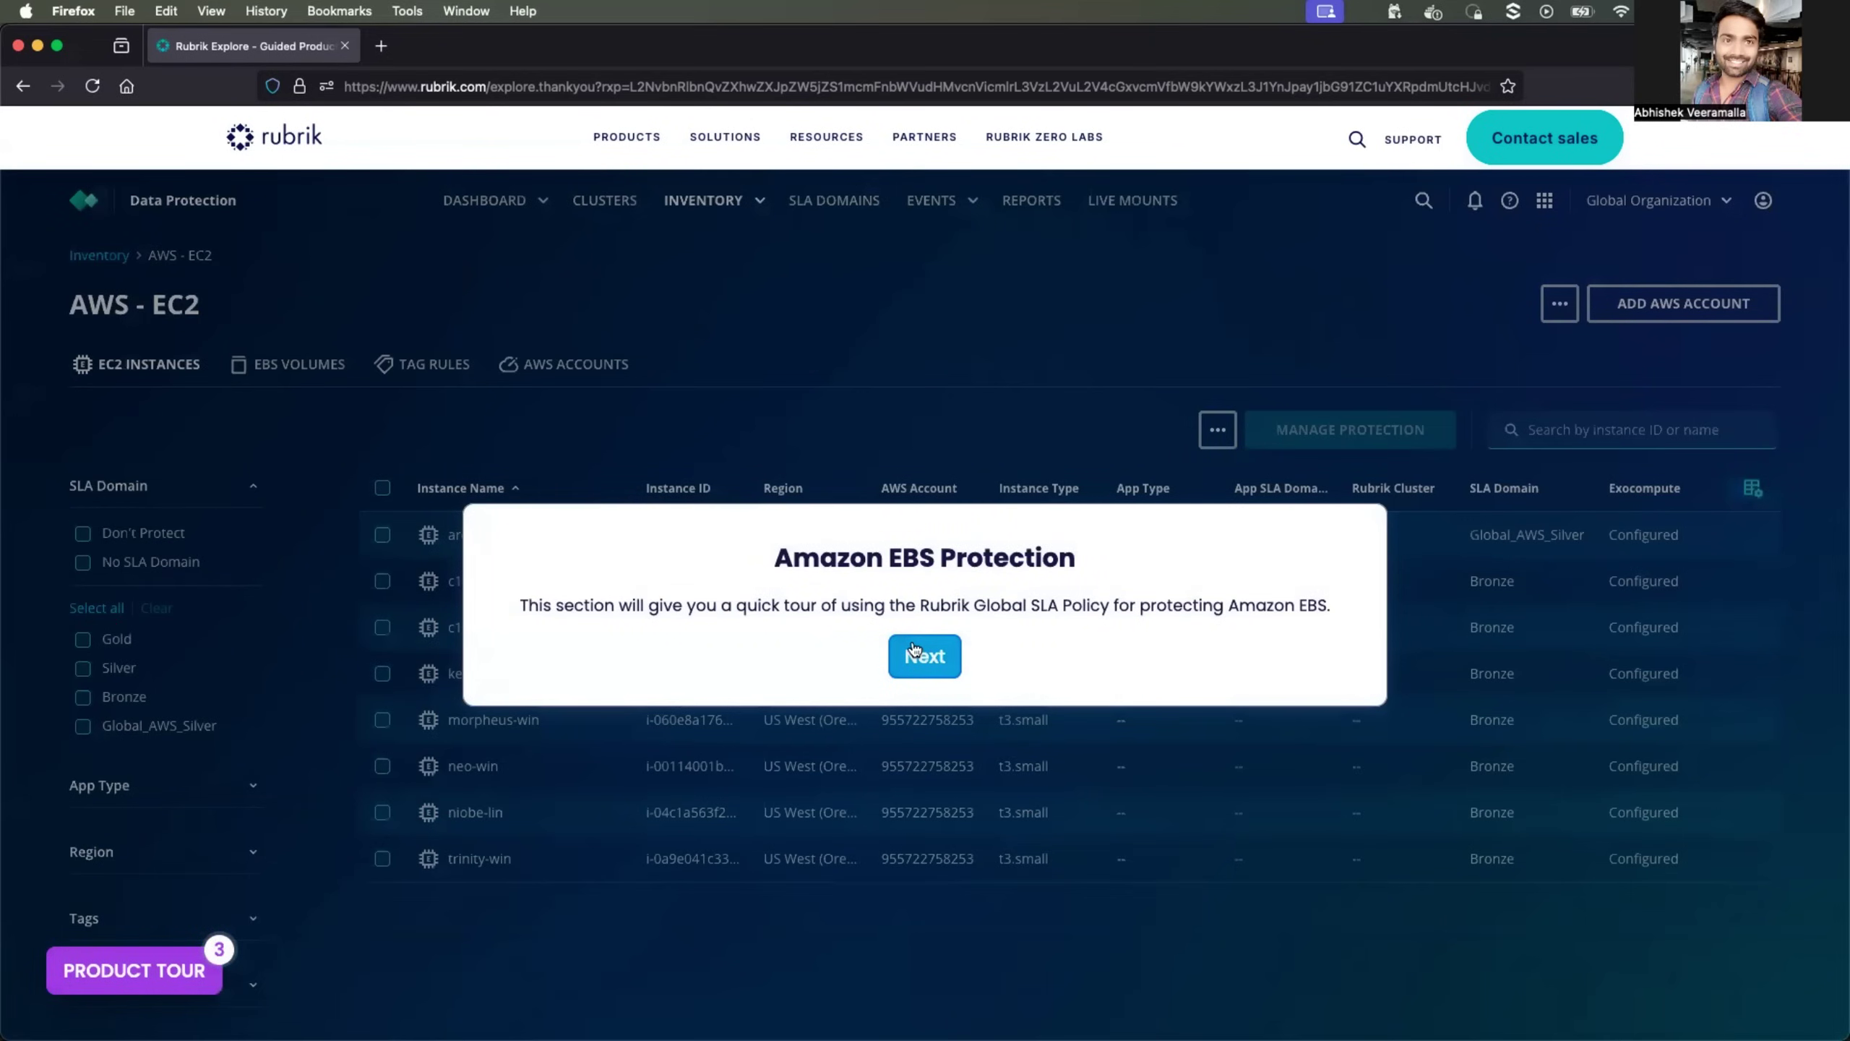
{"action": "left_click", "coordinate": [914, 650]}
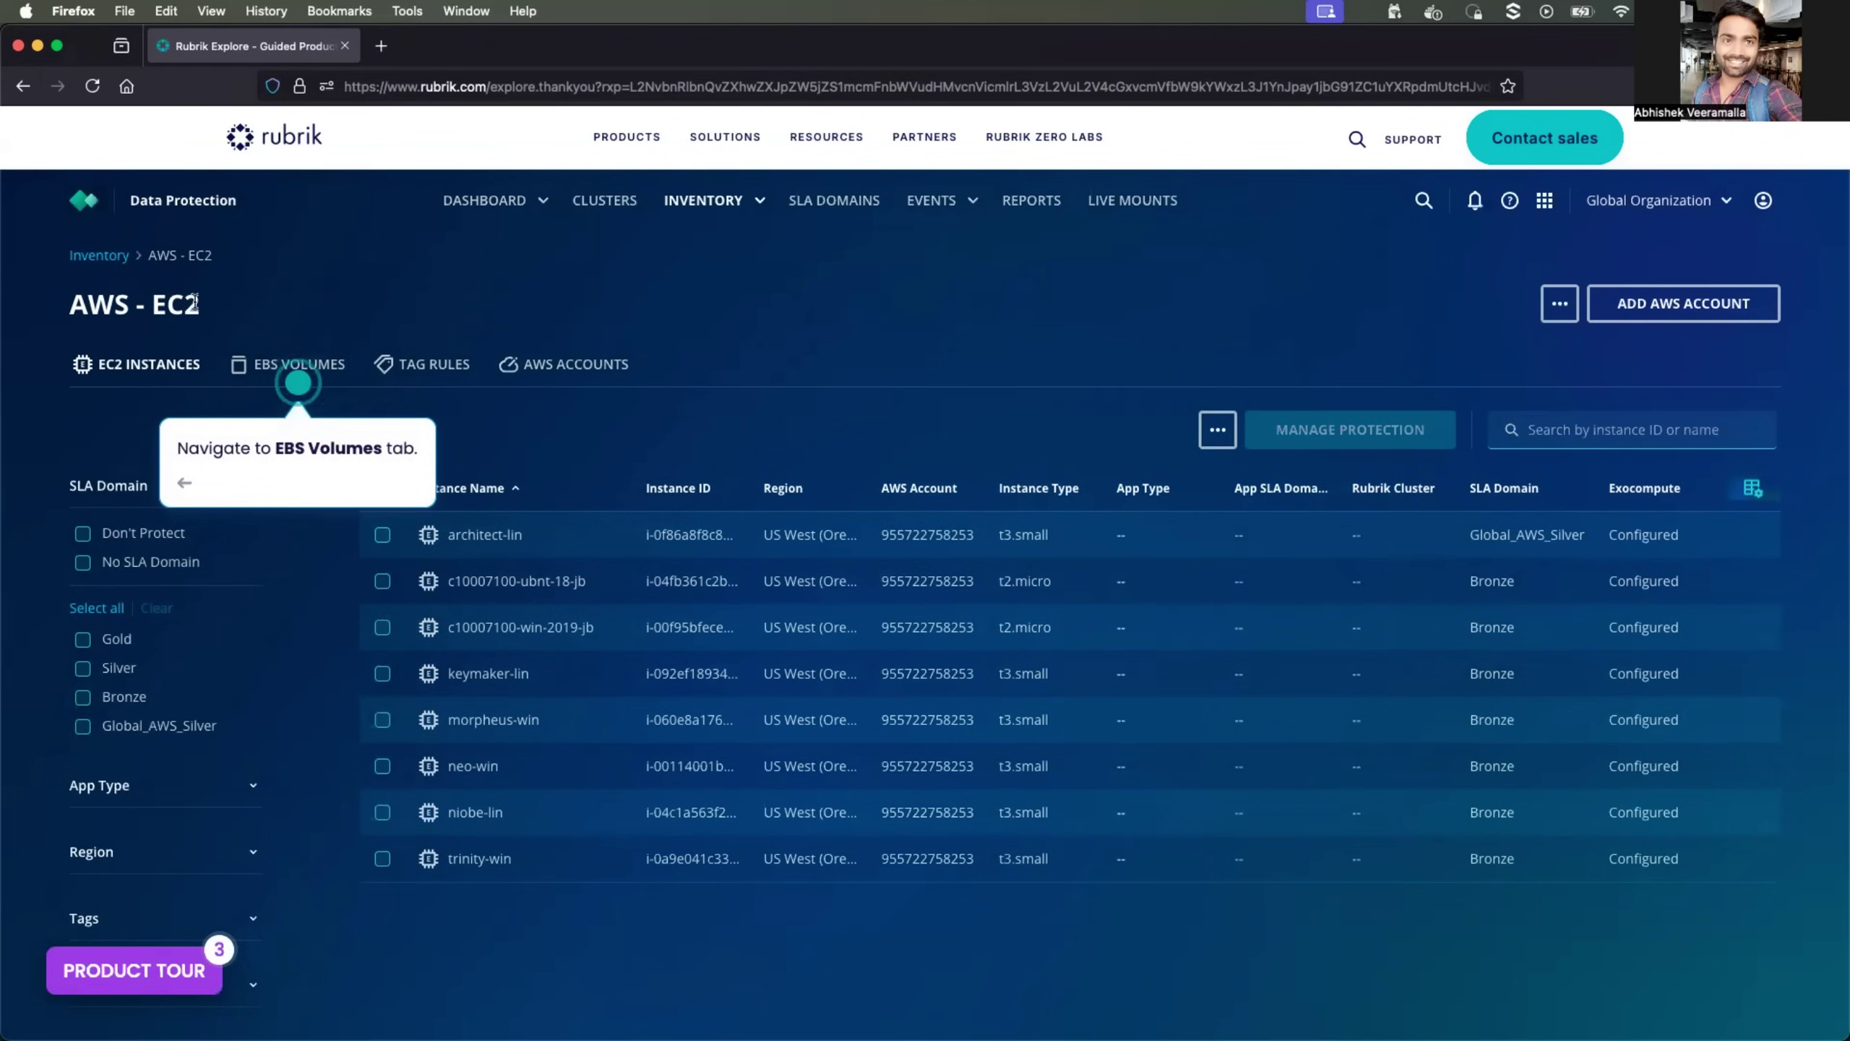
{"action": "left_click", "coordinate": [274, 365]}
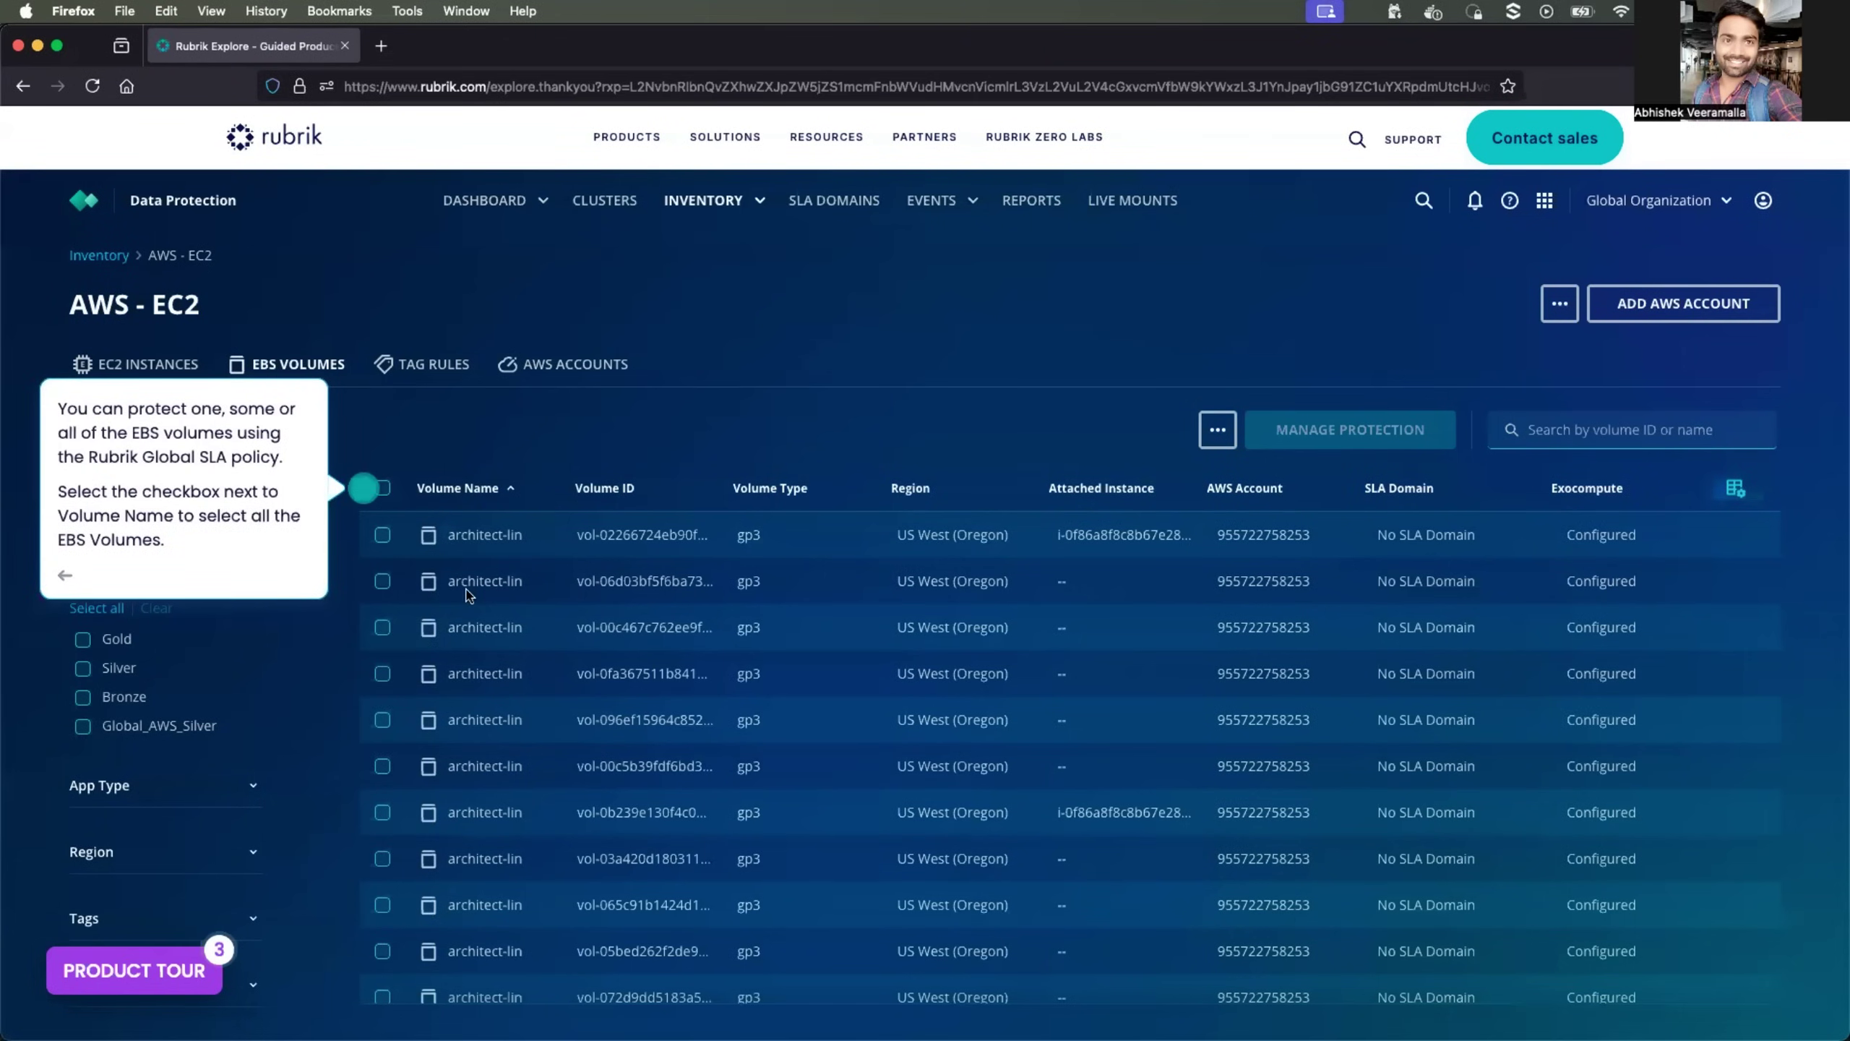
Scroll through the EBS volumes table, dismissing the tip about selecting volumes
{"action": "scroll", "coordinate": [466, 595], "scroll_direction": "down", "scroll_amount": 2}
{"action": "scroll", "coordinate": [466, 595], "scroll_direction": "up", "scroll_amount": 2}
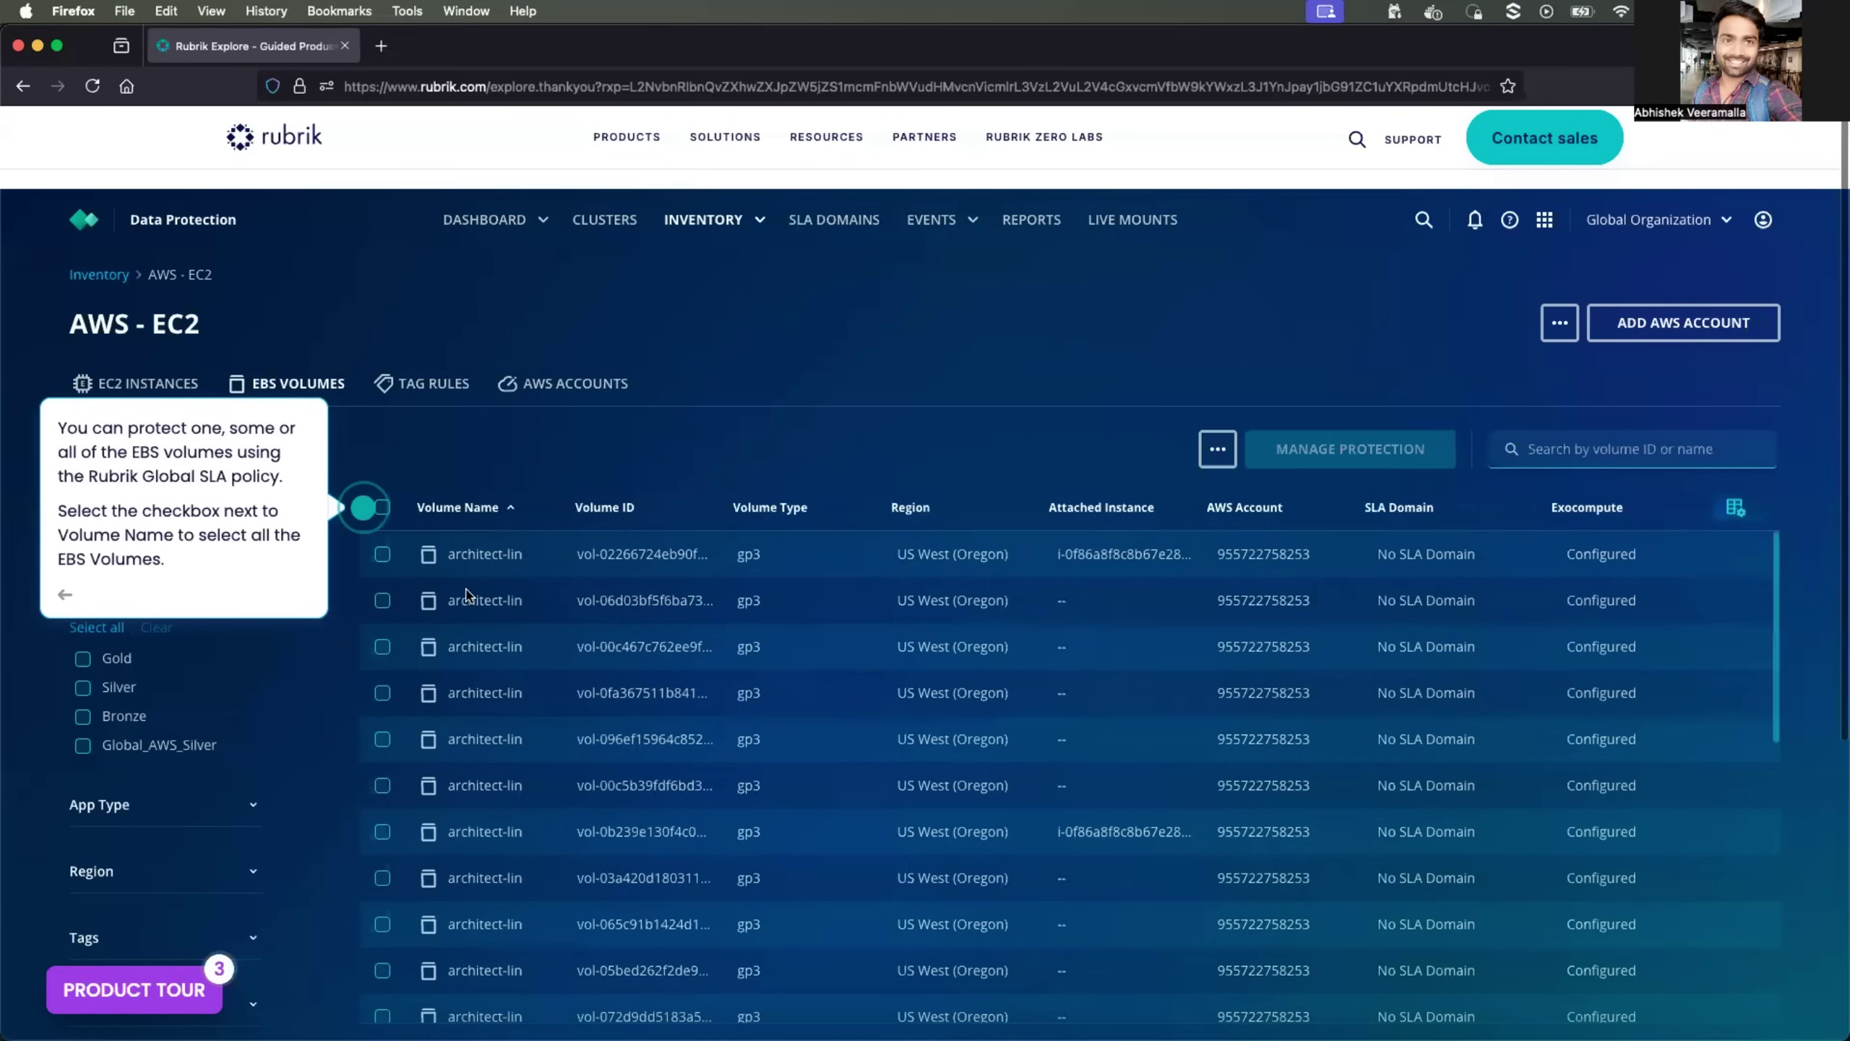
{"action": "scroll", "coordinate": [466, 595], "scroll_direction": "down", "scroll_amount": 1}
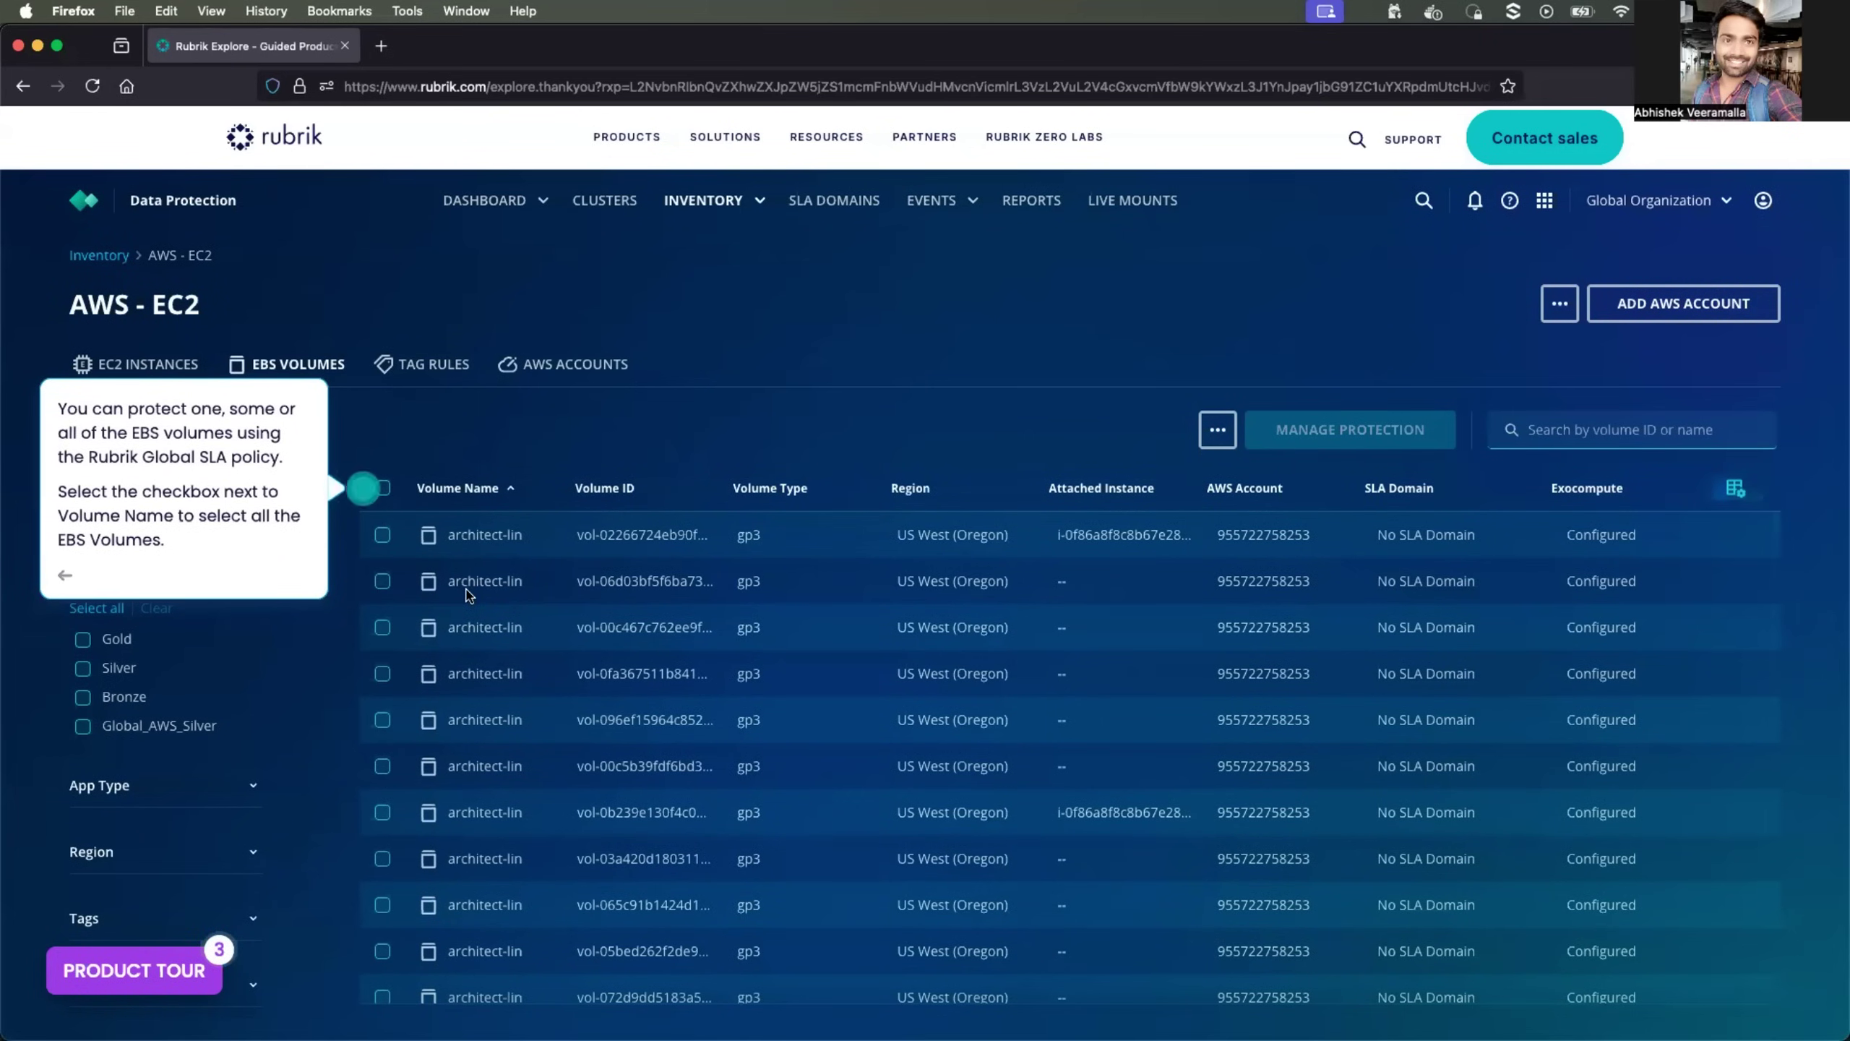
{"action": "left_click", "coordinate": [1145, 696]}
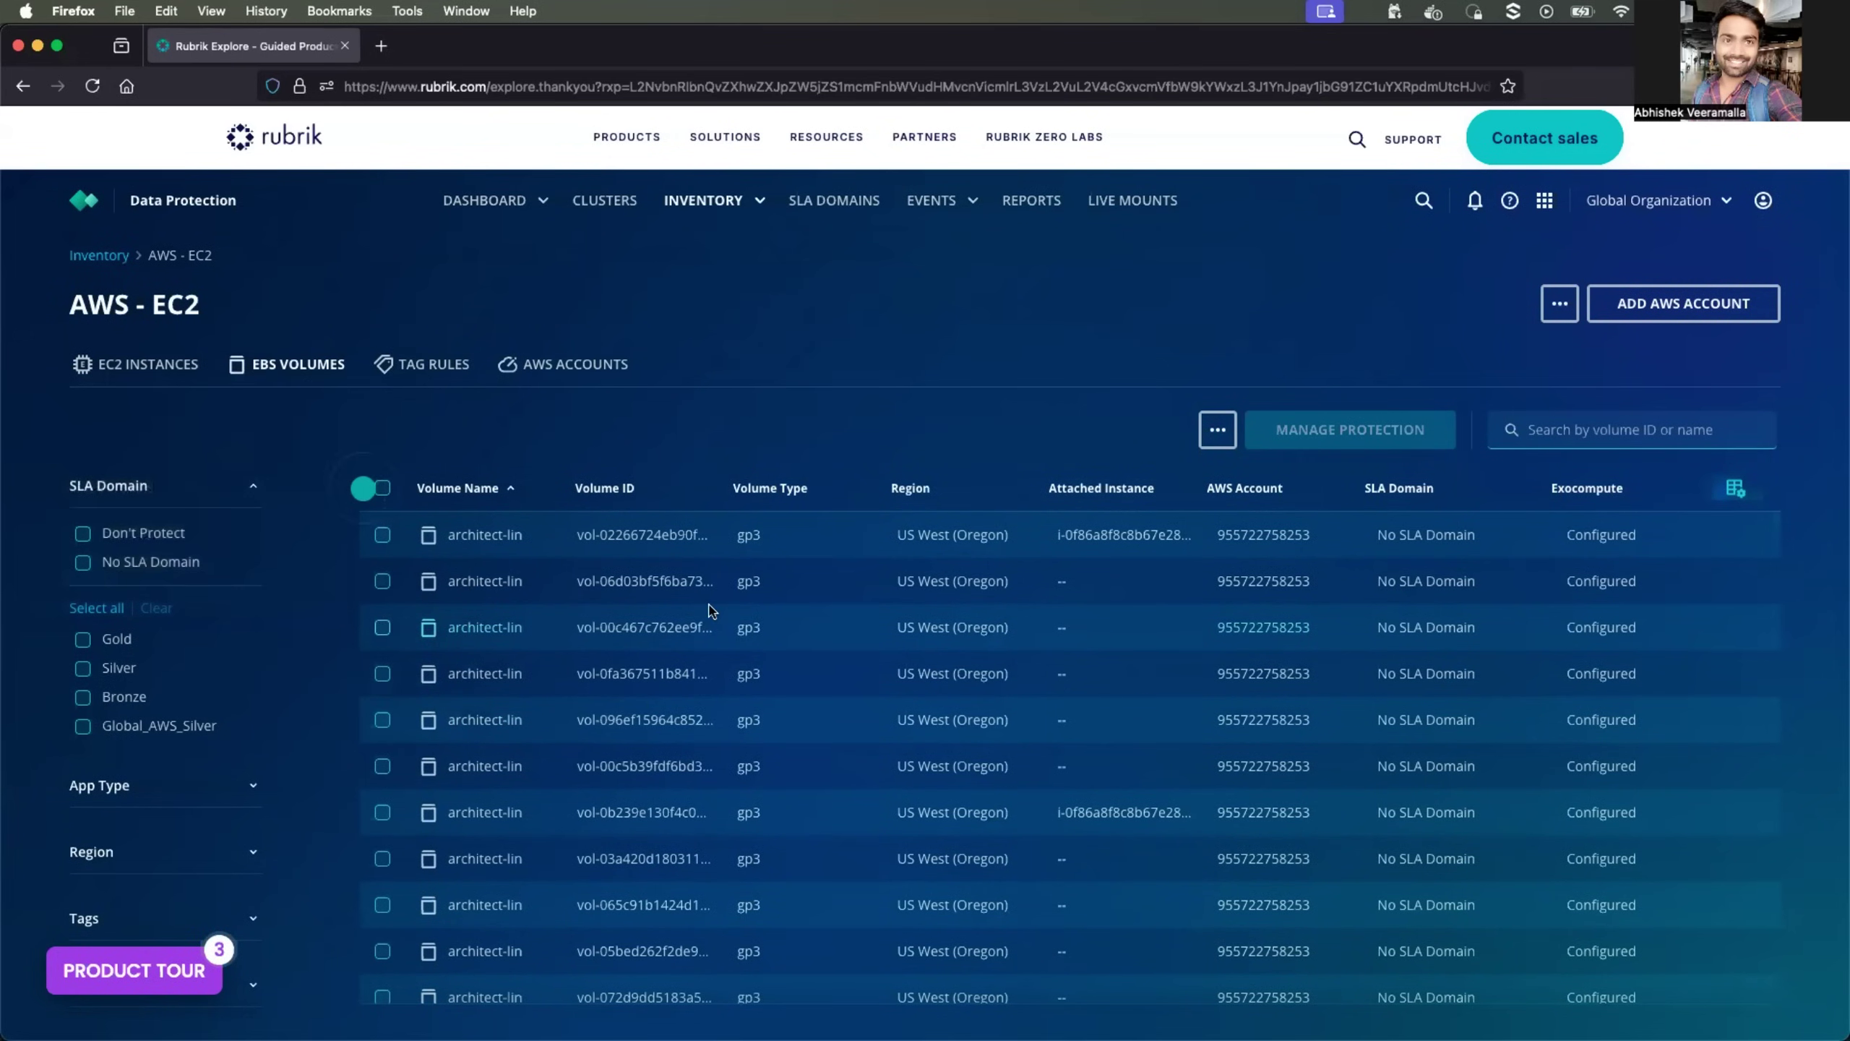
{"action": "scroll", "coordinate": [623, 718], "scroll_direction": "down", "scroll_amount": 6}
{"action": "scroll", "coordinate": [623, 721], "scroll_direction": "down", "scroll_amount": 10}
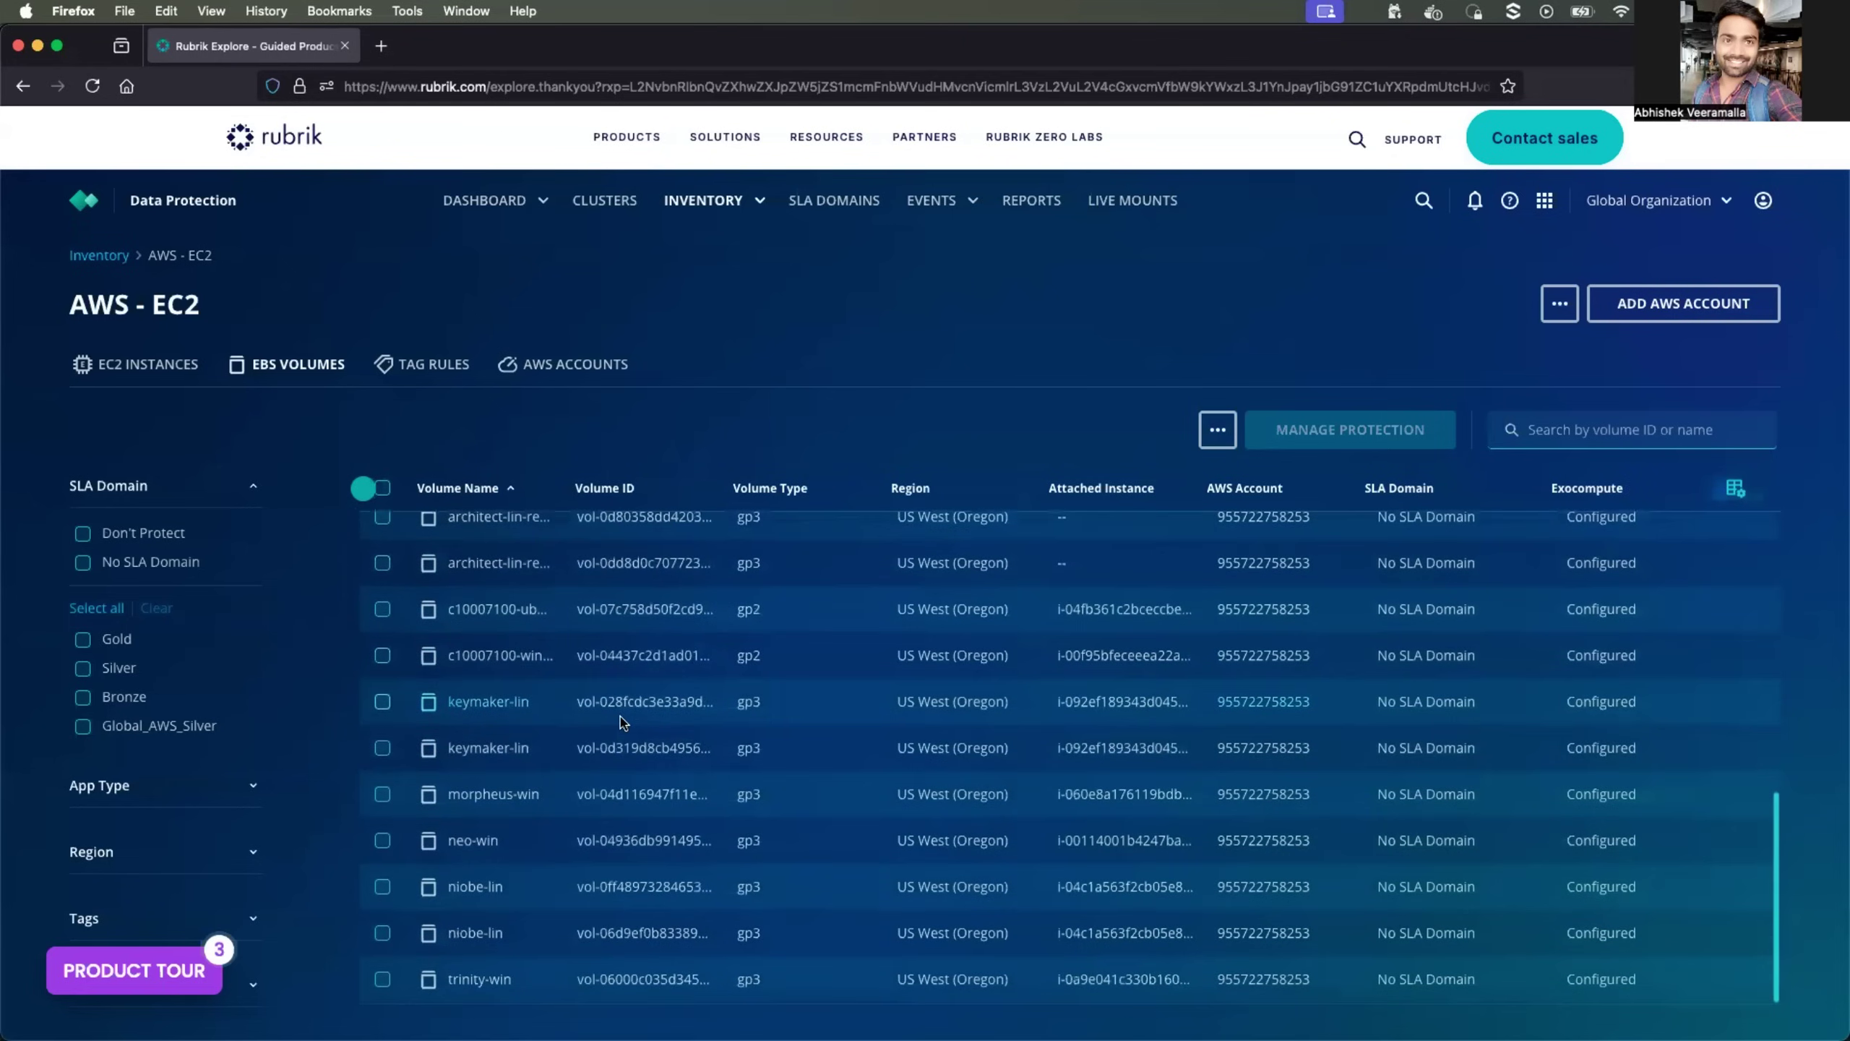
{"action": "scroll", "coordinate": [623, 722], "scroll_direction": "up", "scroll_amount": 4}
{"action": "scroll", "coordinate": [621, 721], "scroll_direction": "up", "scroll_amount": 2}
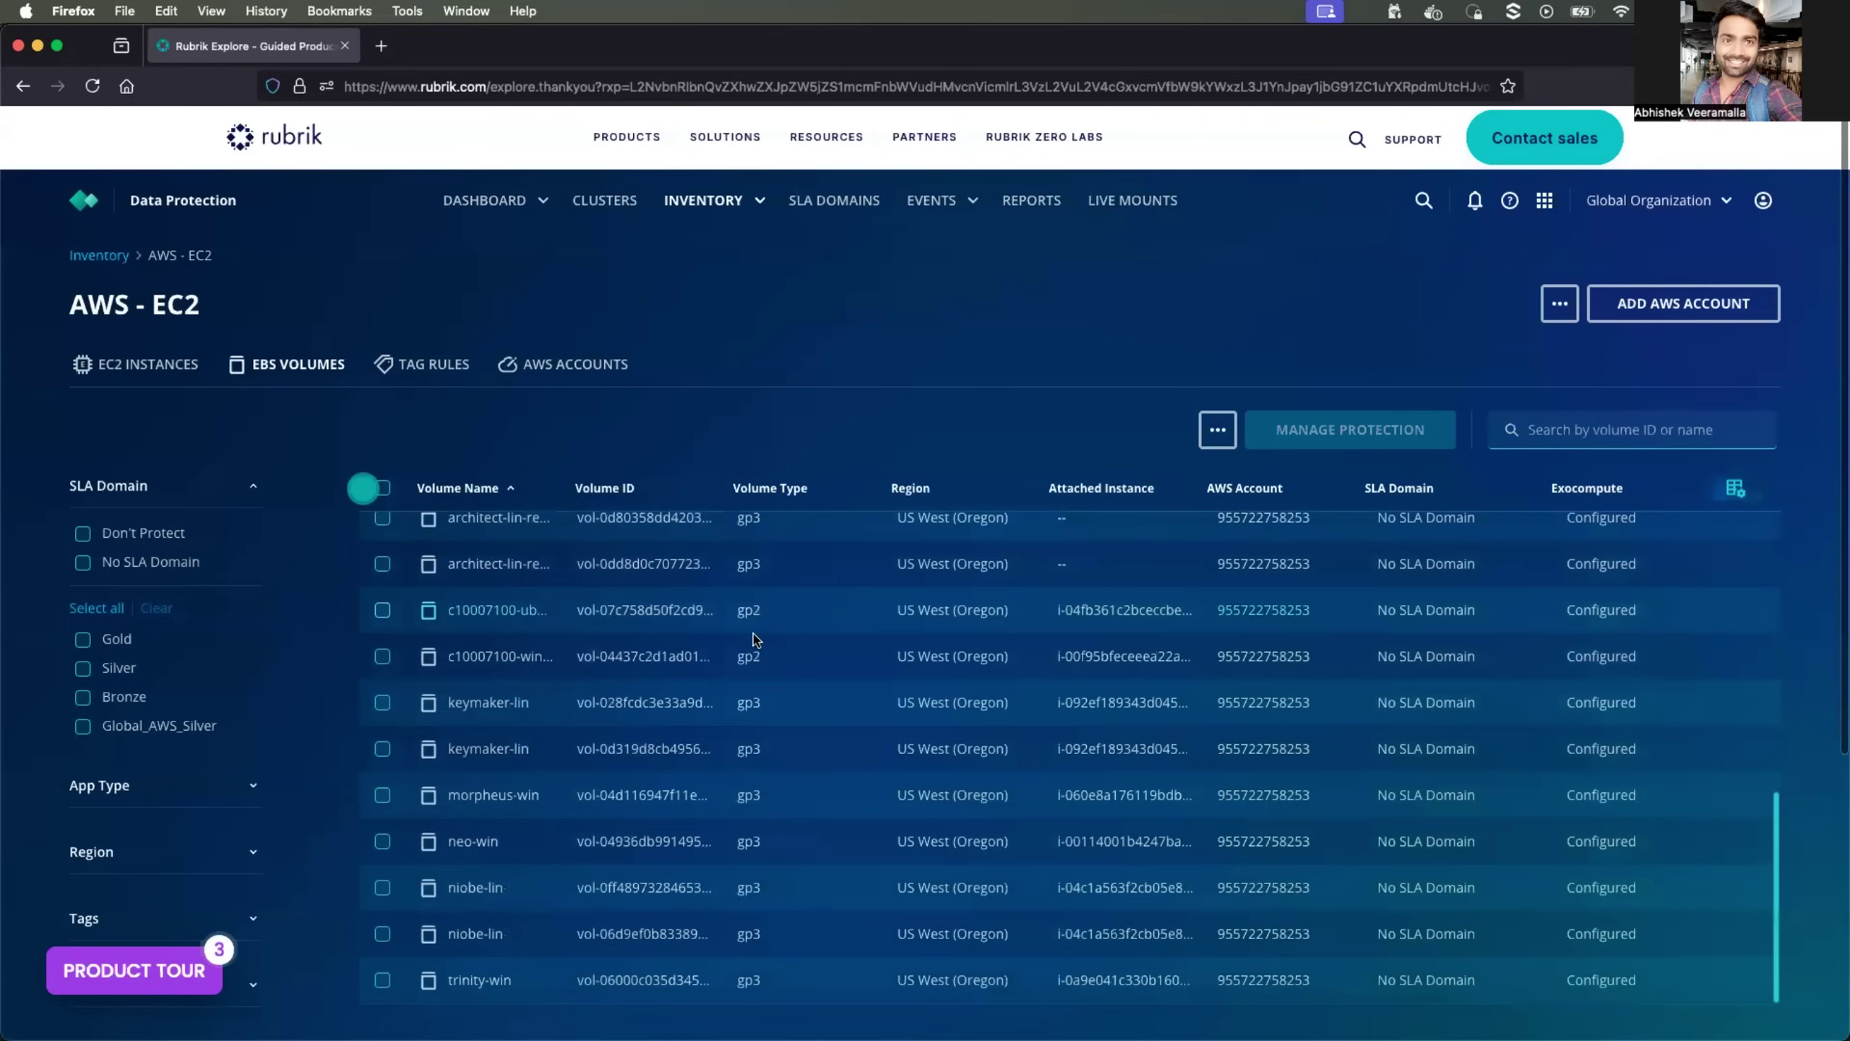
{"action": "scroll", "coordinate": [752, 641], "scroll_direction": "up", "scroll_amount": 5}
{"action": "scroll", "coordinate": [751, 640], "scroll_direction": "down", "scroll_amount": 5}
{"action": "scroll", "coordinate": [753, 639], "scroll_direction": "up", "scroll_amount": 10}
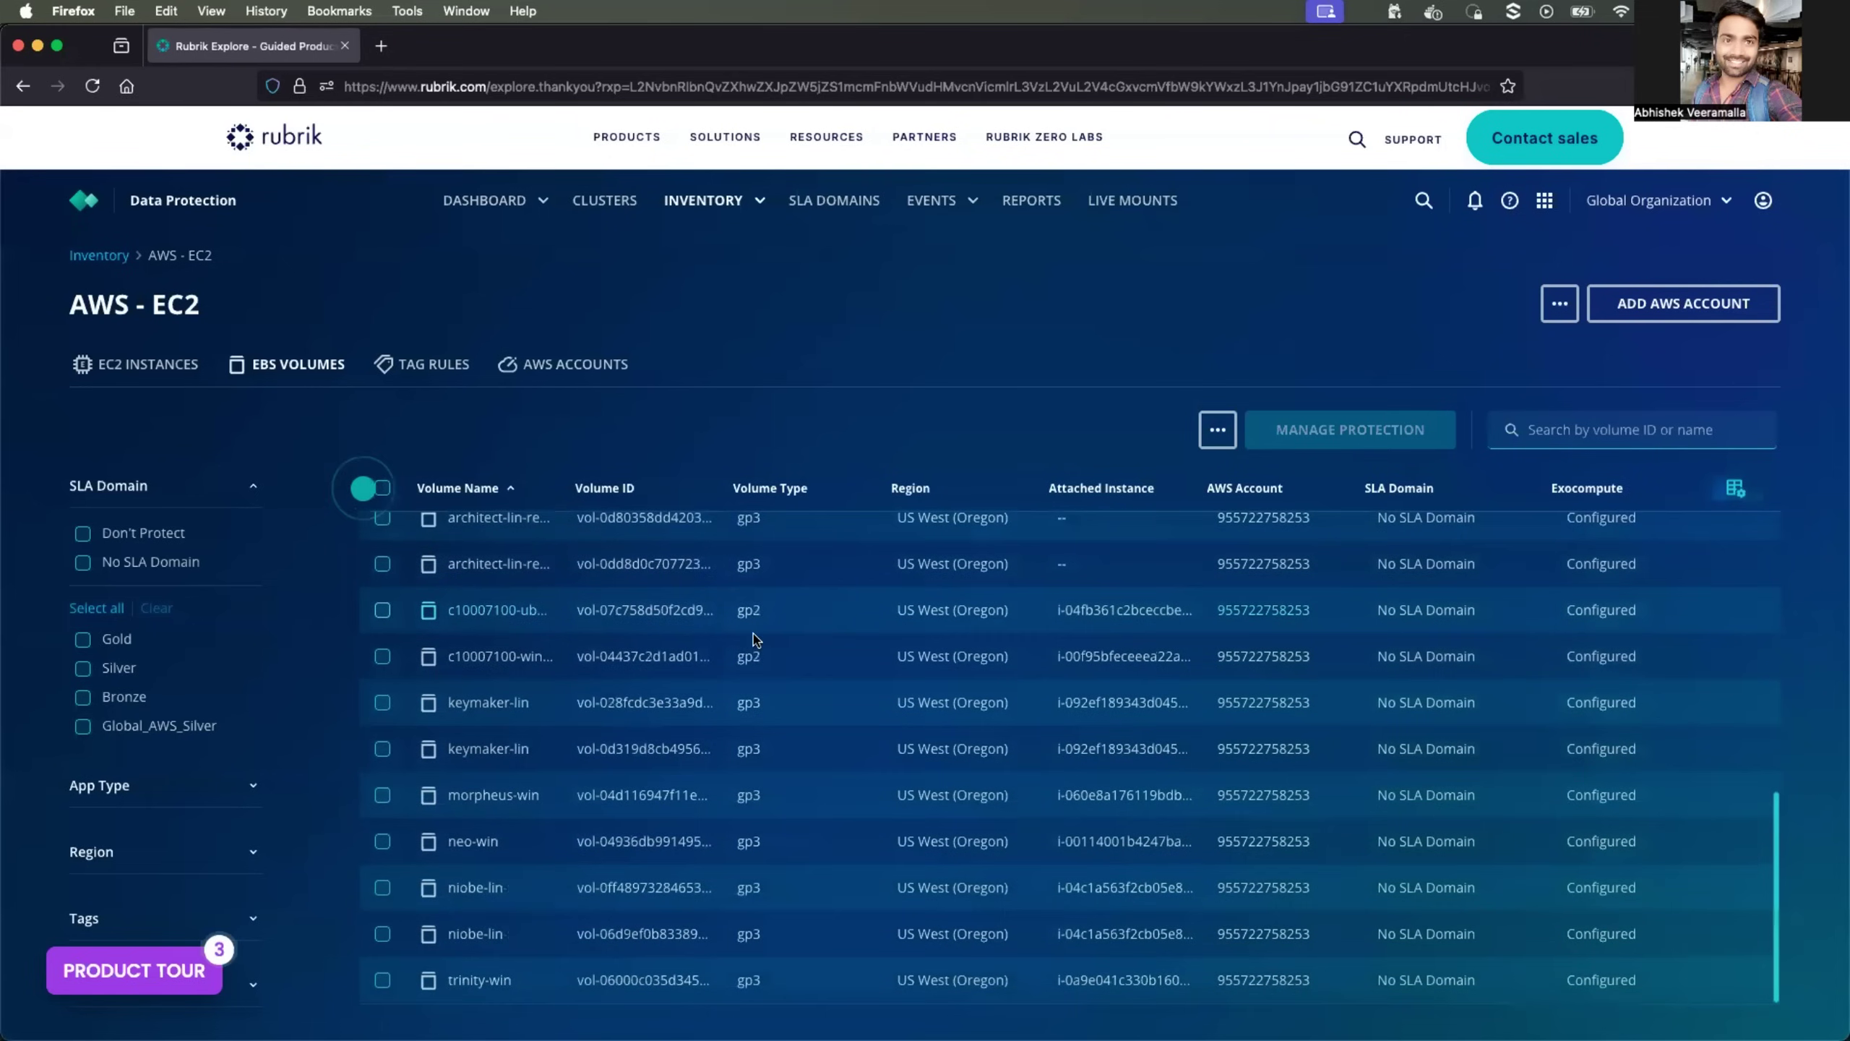
Highlight the volumes' No SLA Domain status, then select every EBS volume
{"action": "left_click_drag", "start_coordinate": [1378, 543], "coordinate": [1510, 543]}
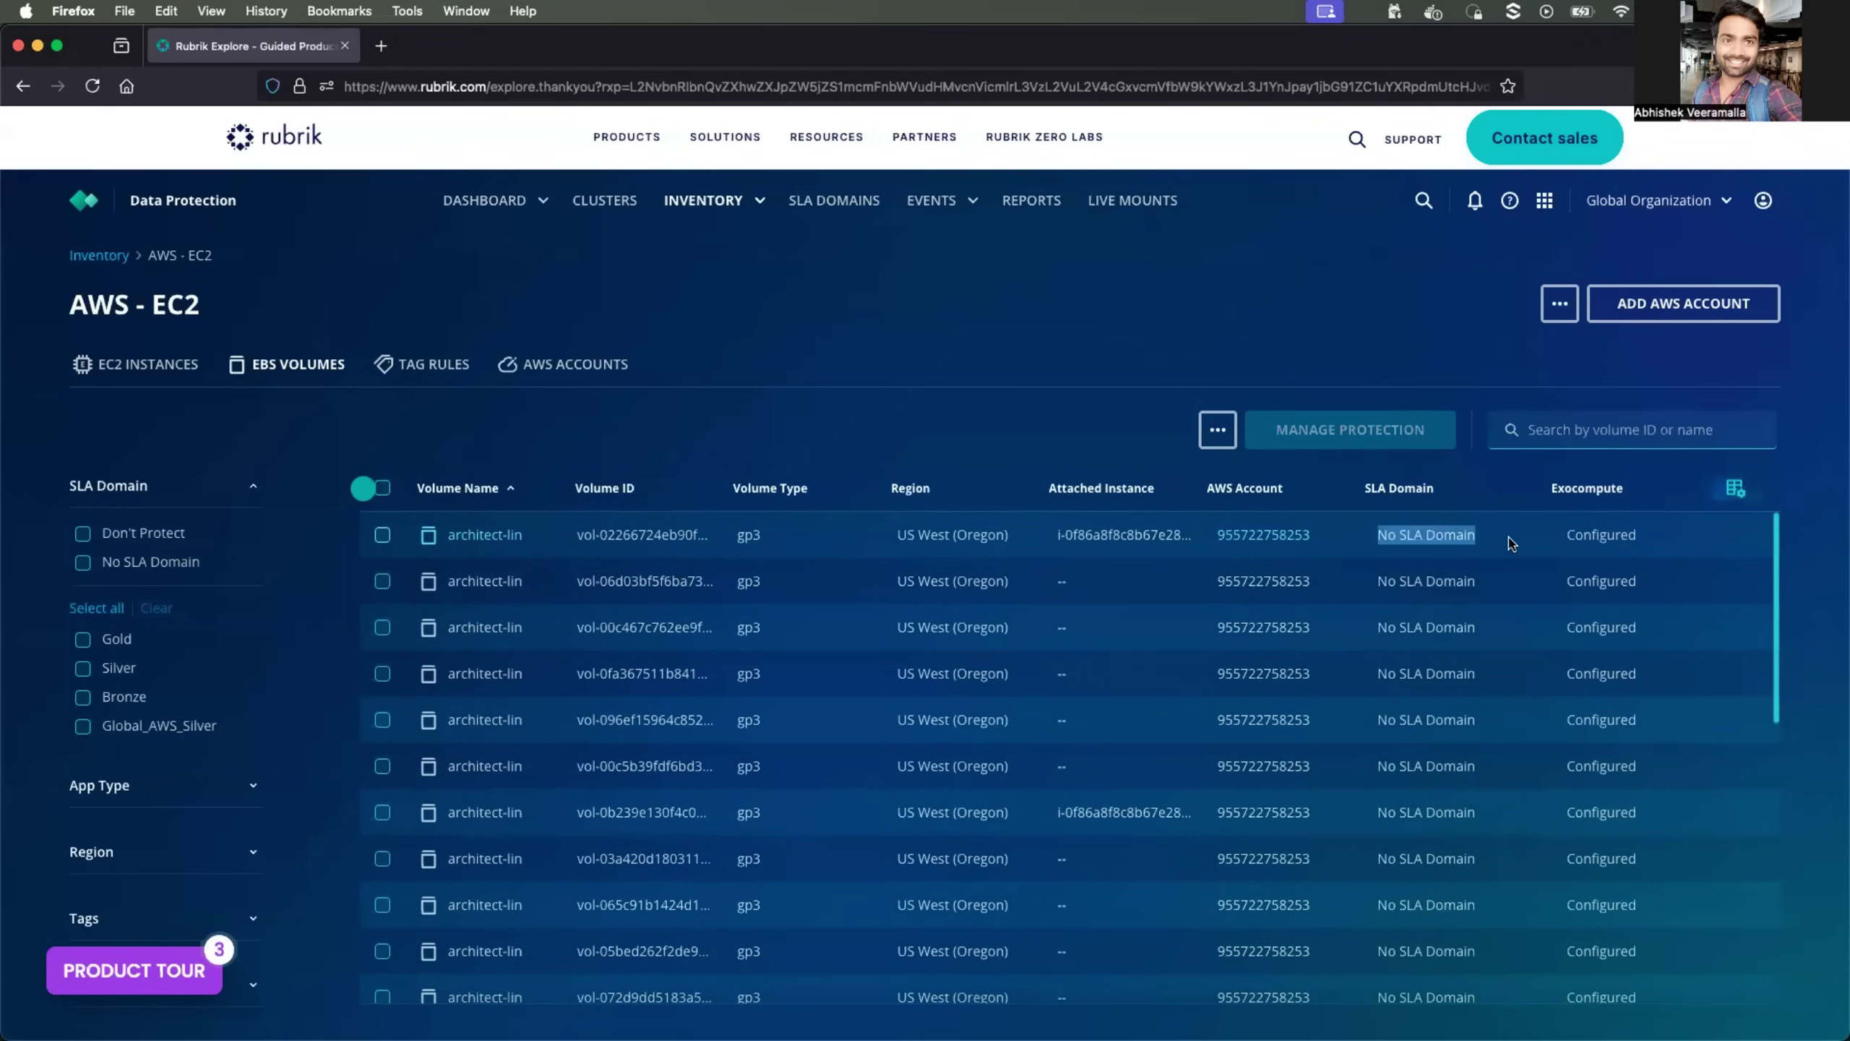
{"action": "scroll", "coordinate": [1519, 543], "scroll_direction": "down", "scroll_amount": 3}
{"action": "left_click_drag", "start_coordinate": [1369, 626], "coordinate": [1495, 628]}
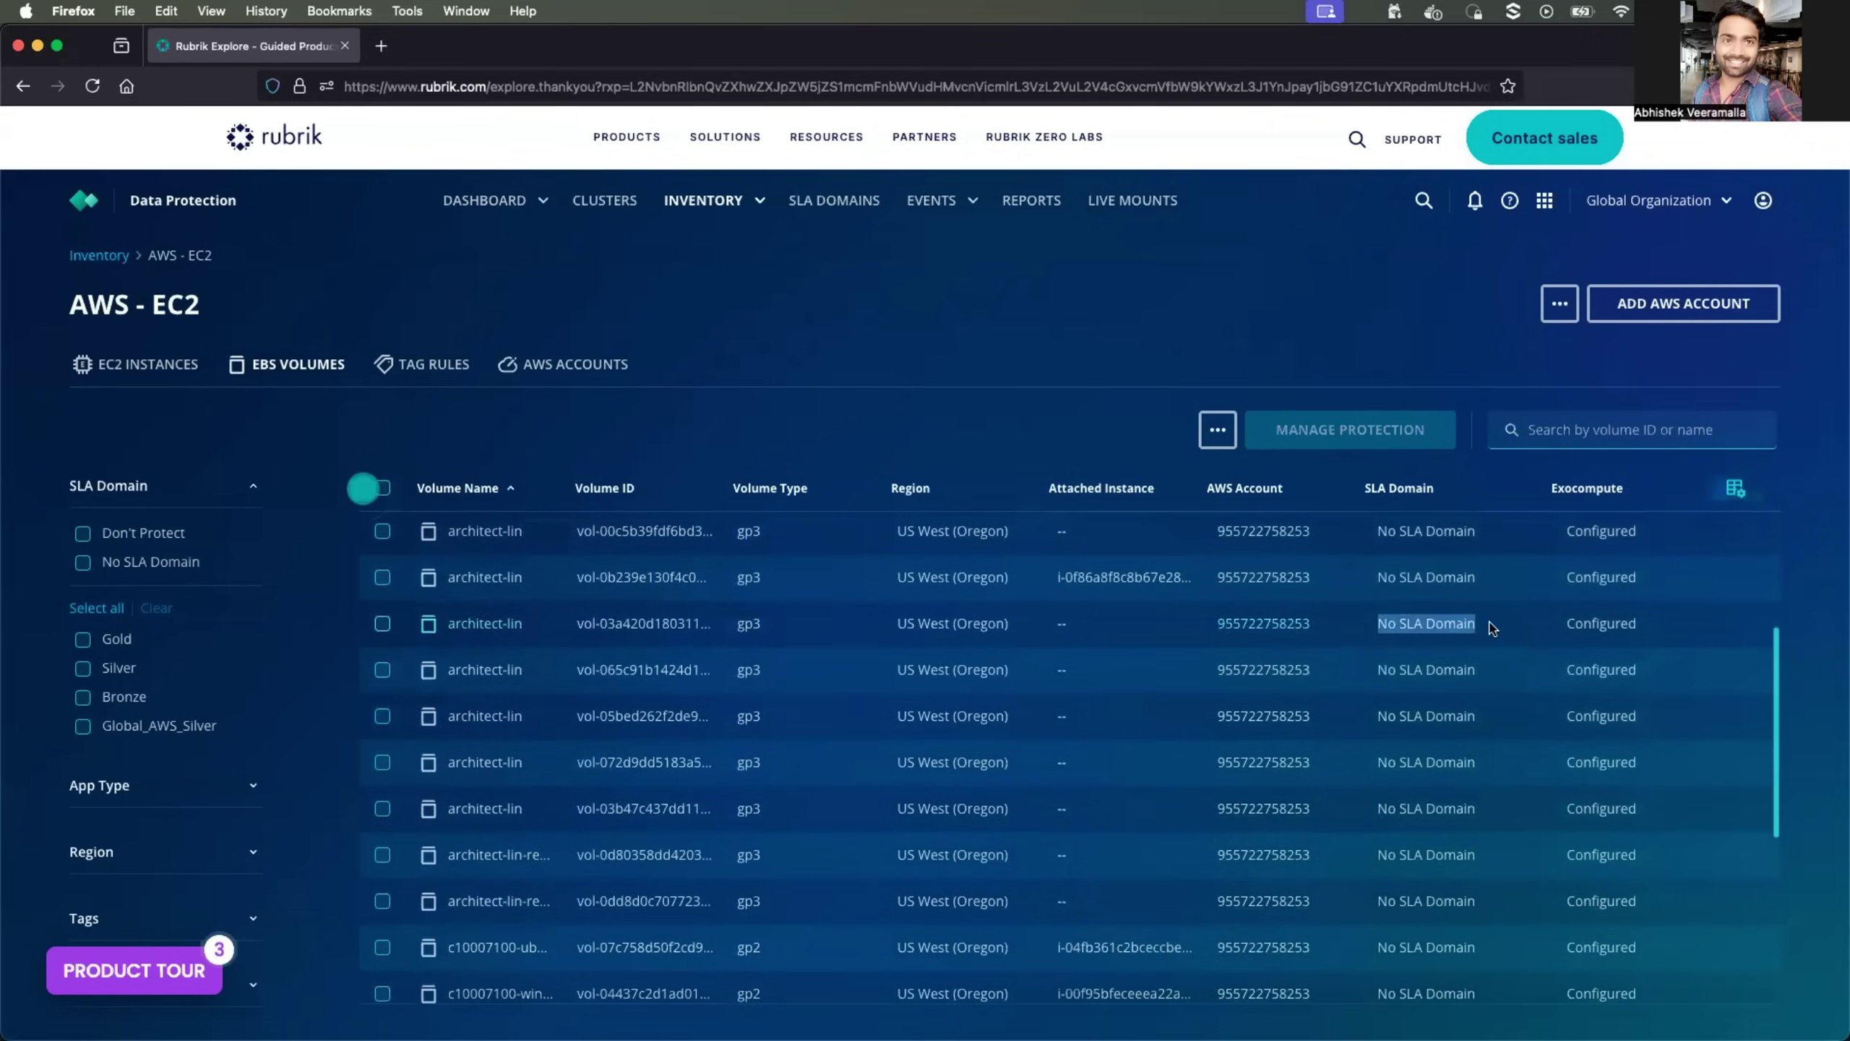
{"action": "scroll", "coordinate": [1489, 629], "scroll_direction": "down", "scroll_amount": 10}
{"action": "scroll", "coordinate": [1490, 629], "scroll_direction": "up", "scroll_amount": 1}
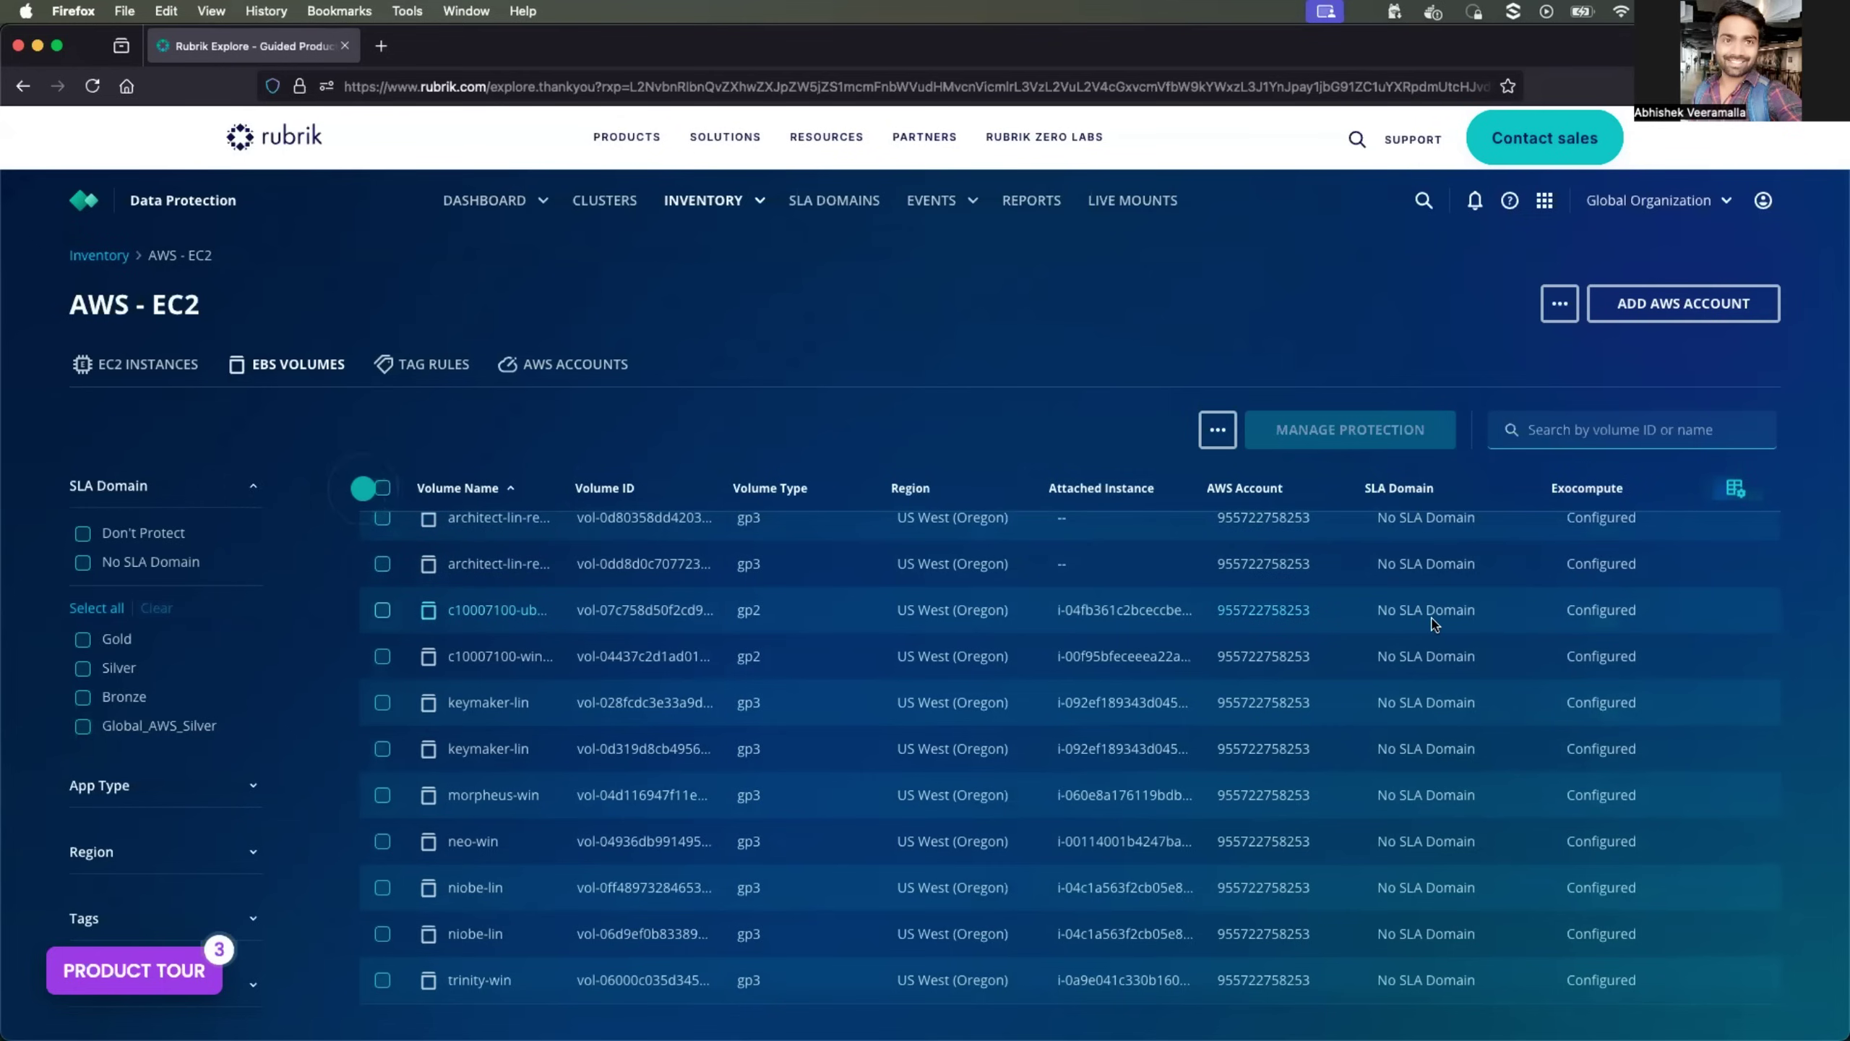
{"action": "left_click", "coordinate": [384, 493]}
Assign Bronze to the 23 selected volumes via Manage Protection, reviewing its frequency and retention
{"action": "scroll", "coordinate": [460, 731], "scroll_direction": "down", "scroll_amount": 1}
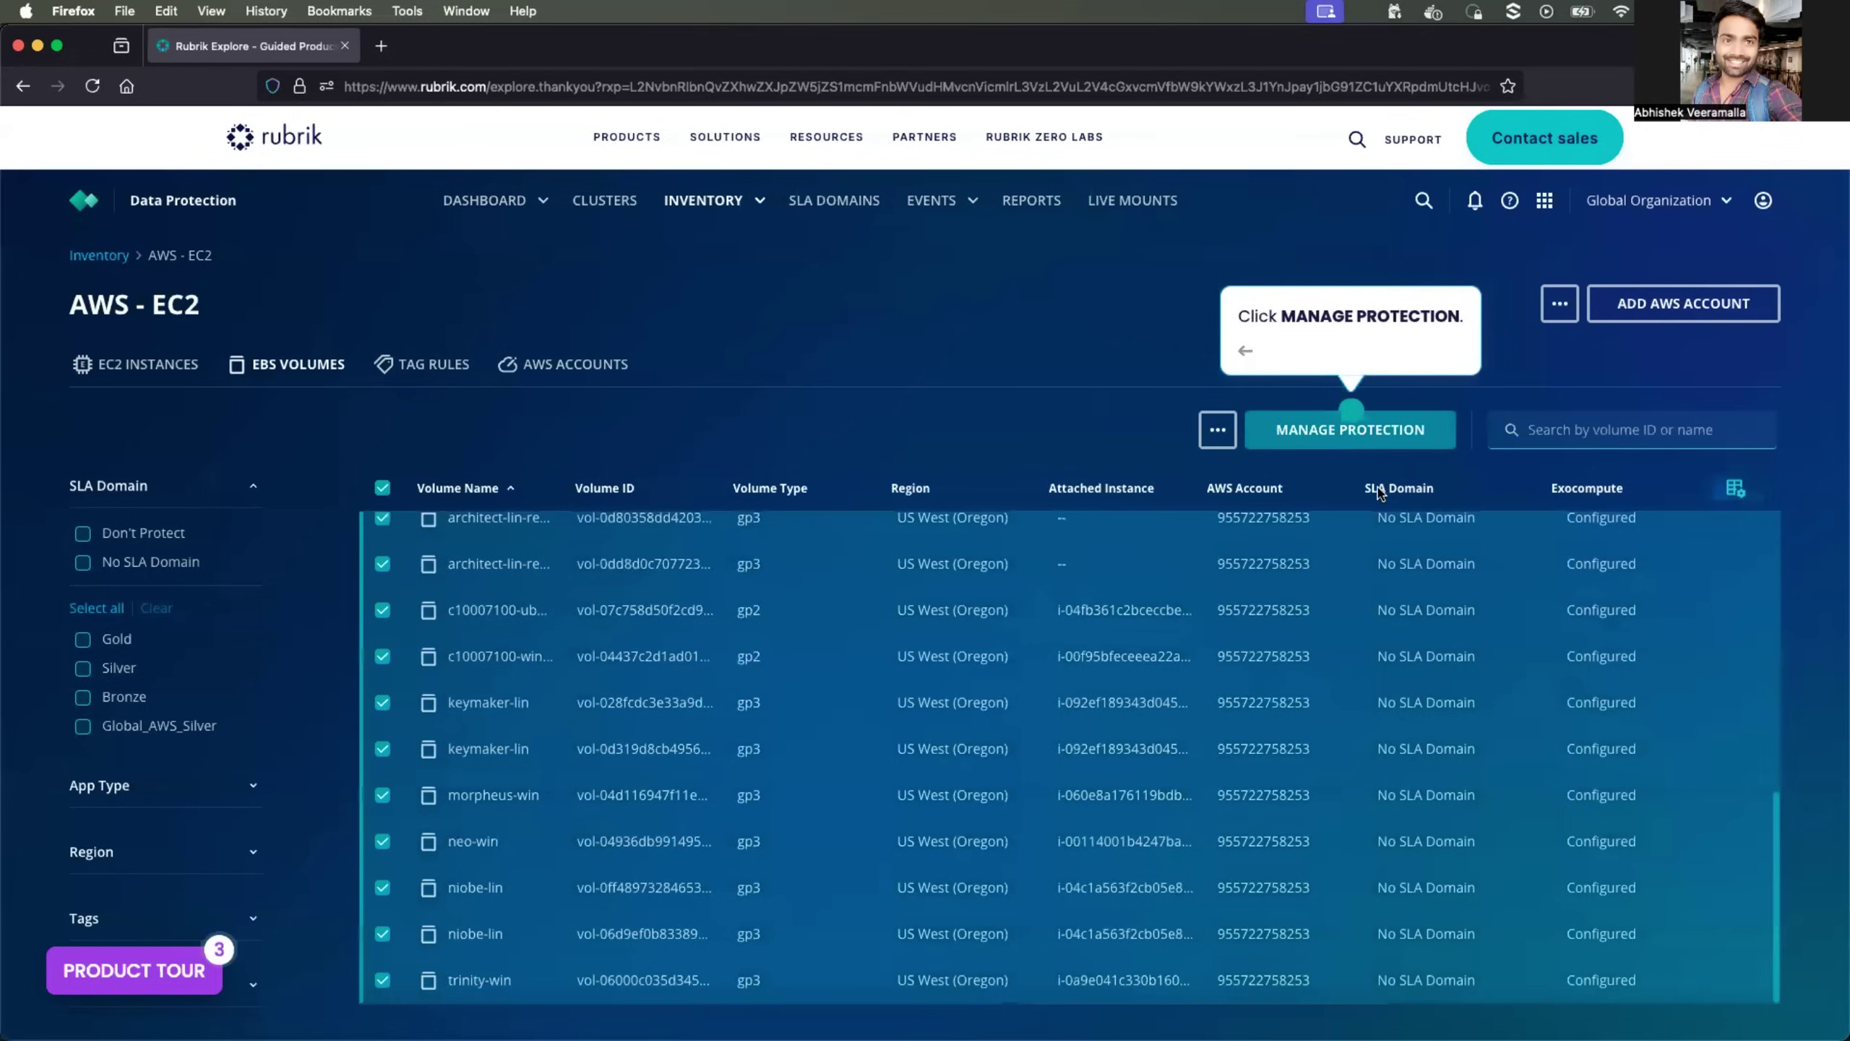
{"action": "left_click", "coordinate": [1351, 430]}
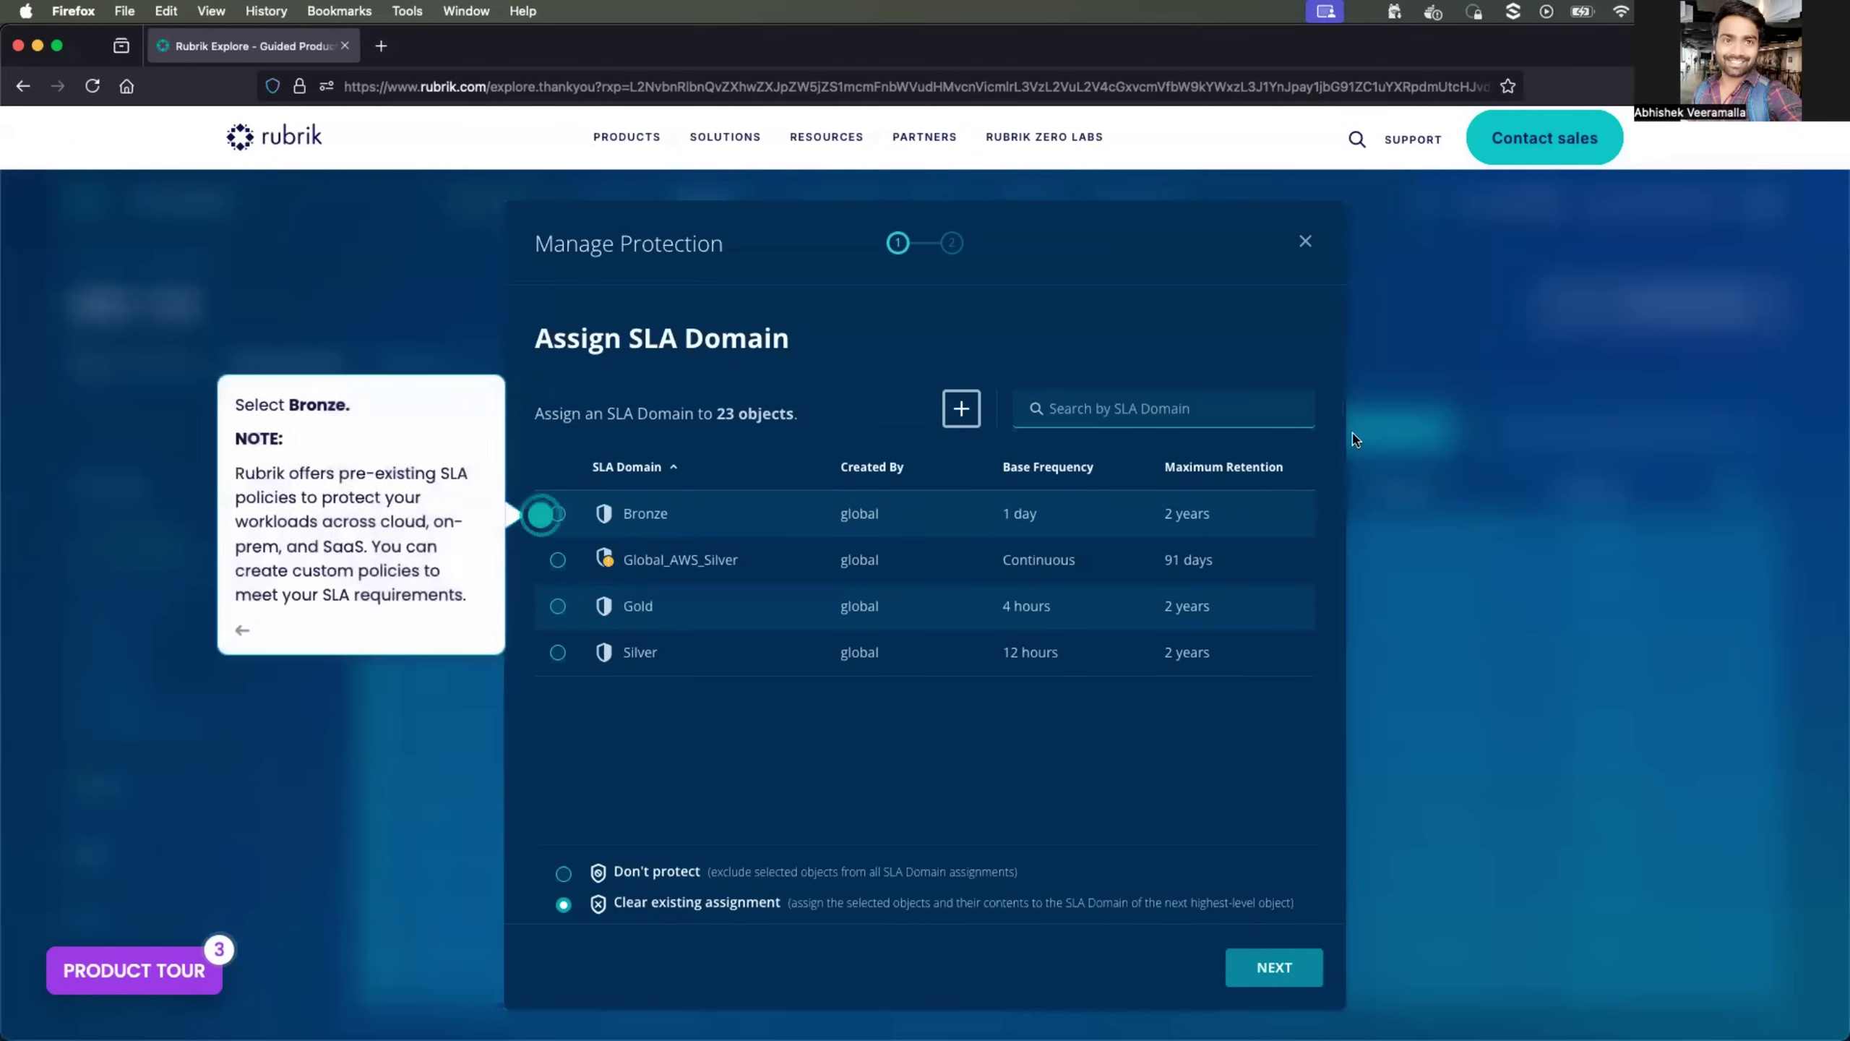
{"action": "left_click", "coordinate": [561, 519]}
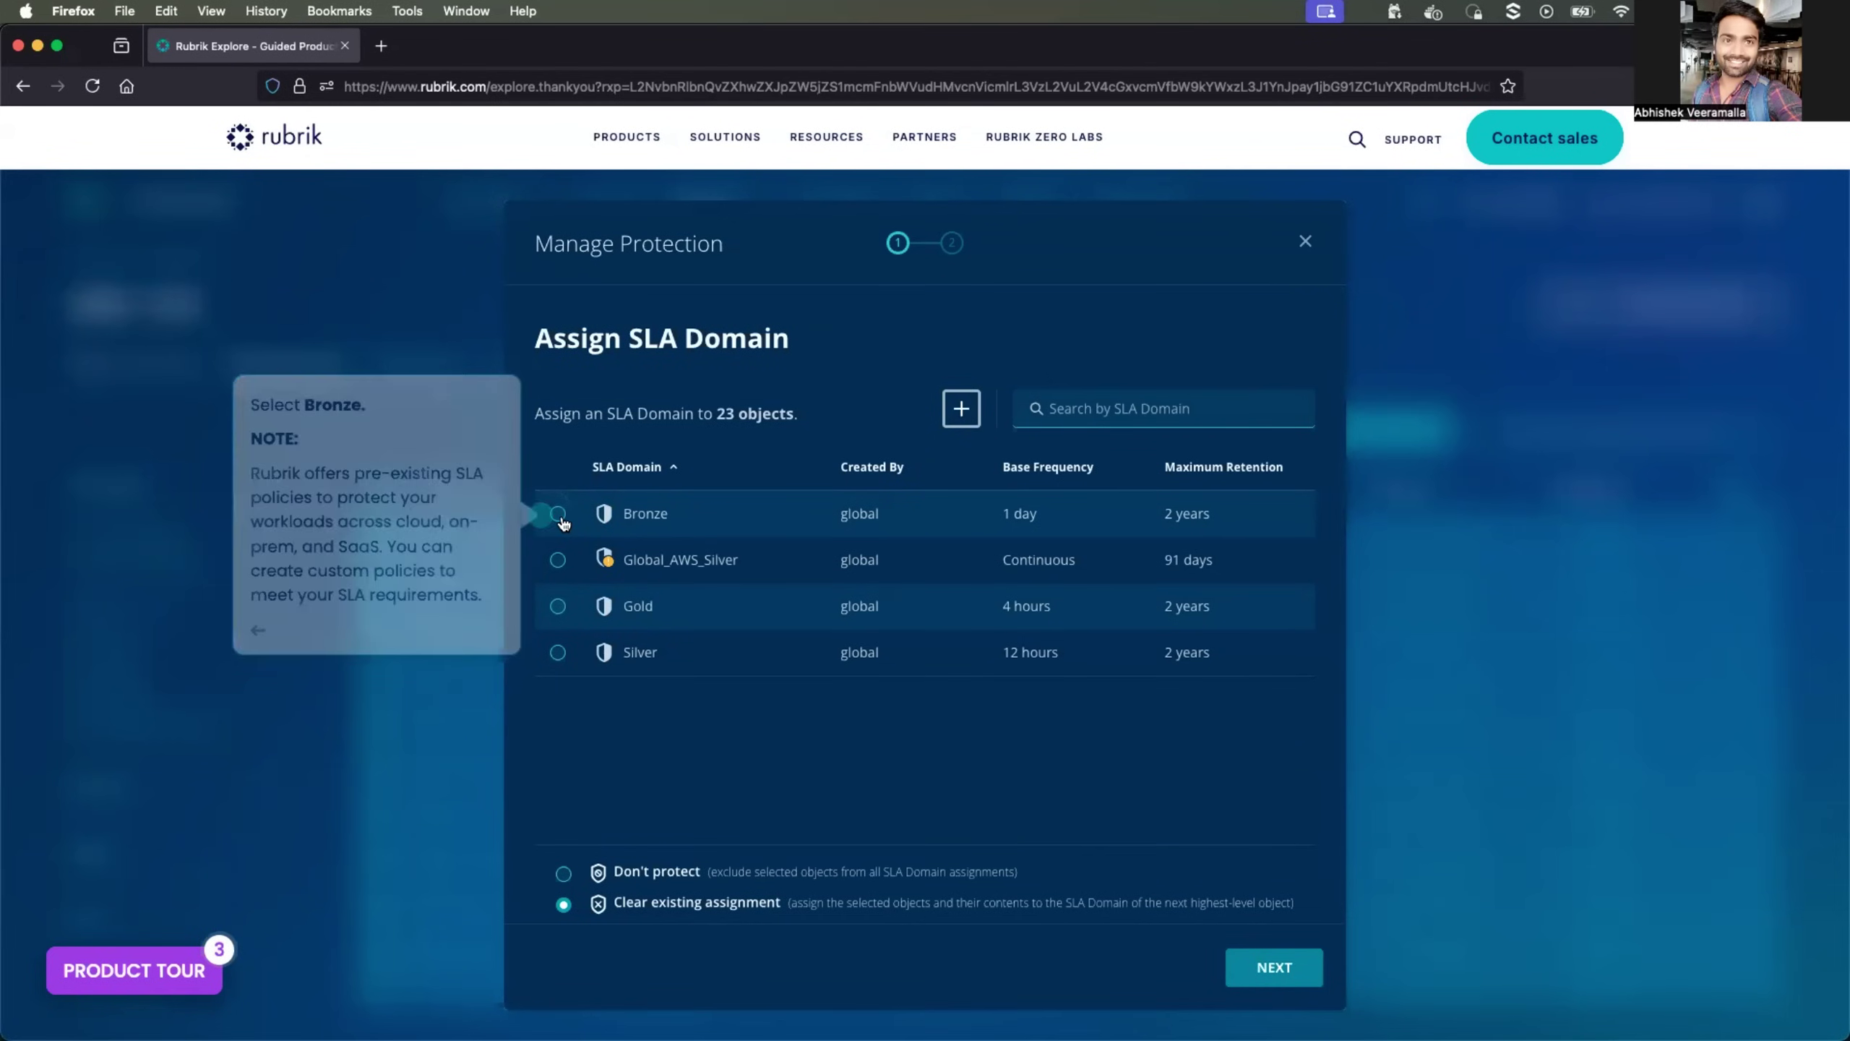
{"action": "left_click", "coordinate": [1286, 967]}
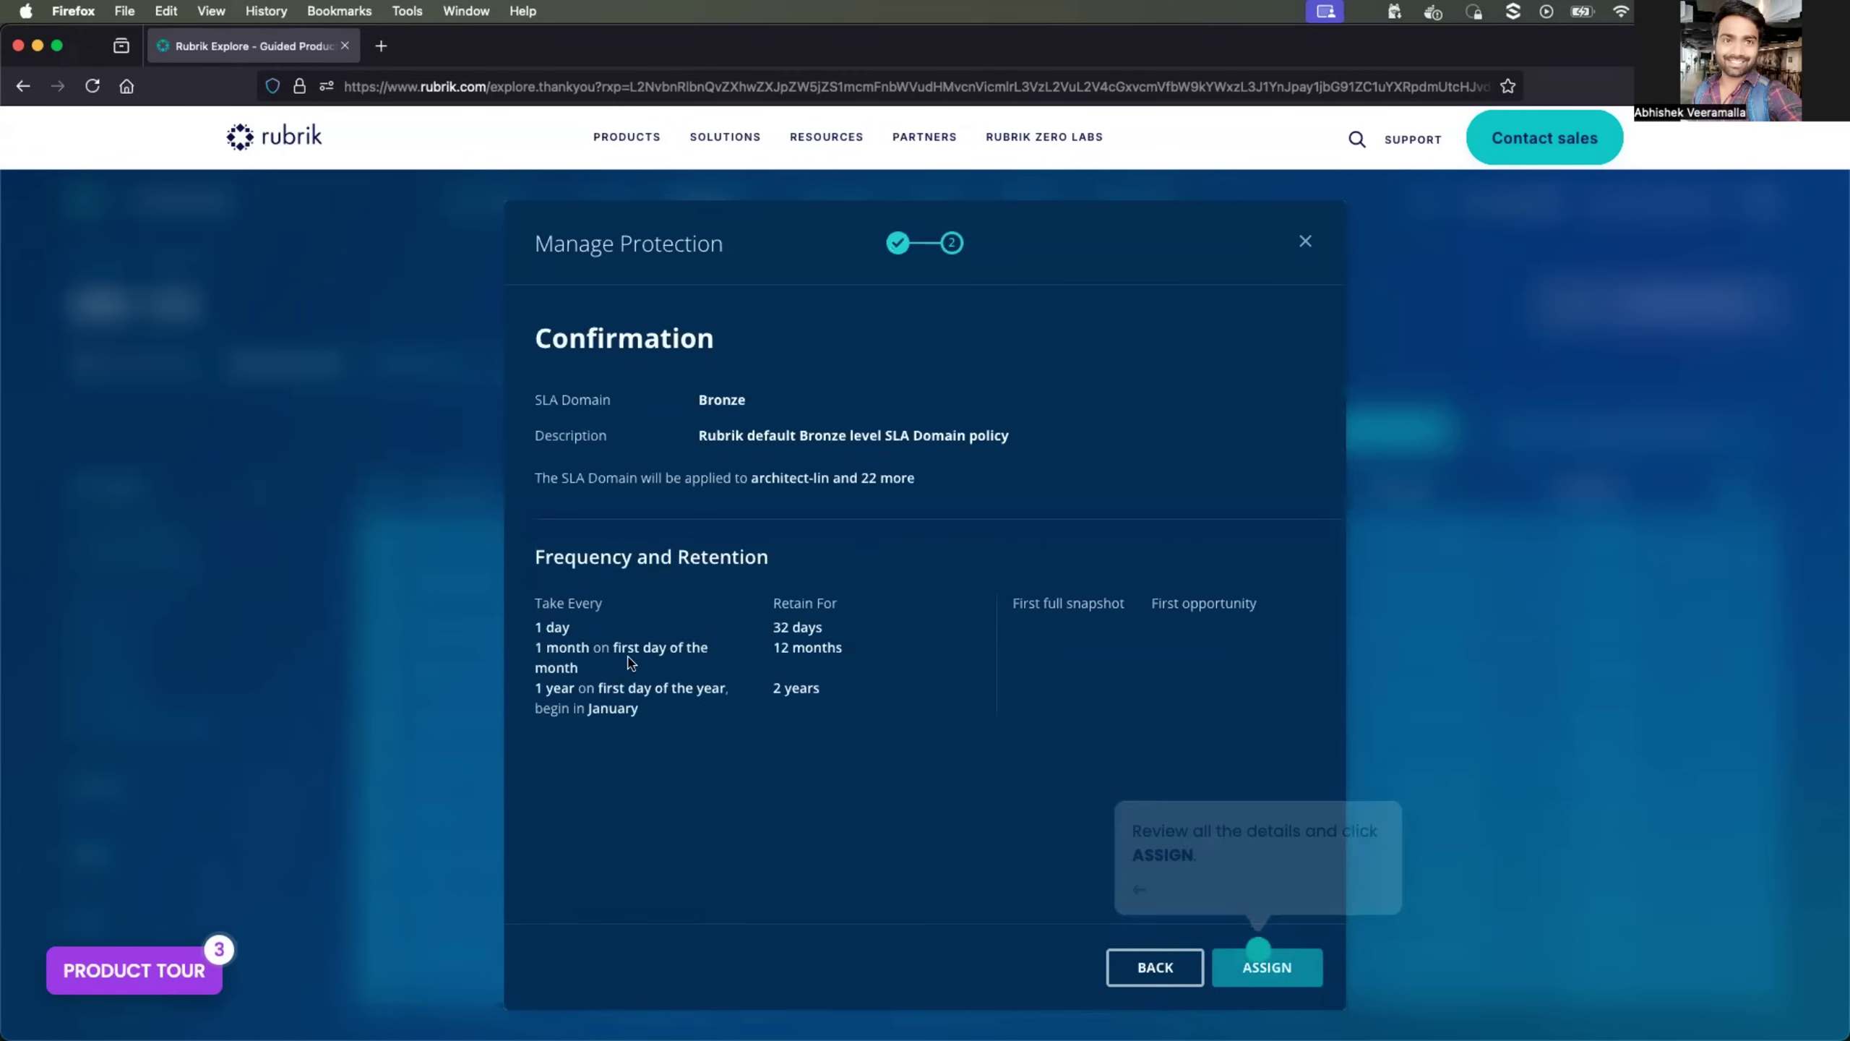
{"action": "left_click_drag", "start_coordinate": [554, 557], "coordinate": [793, 555]}
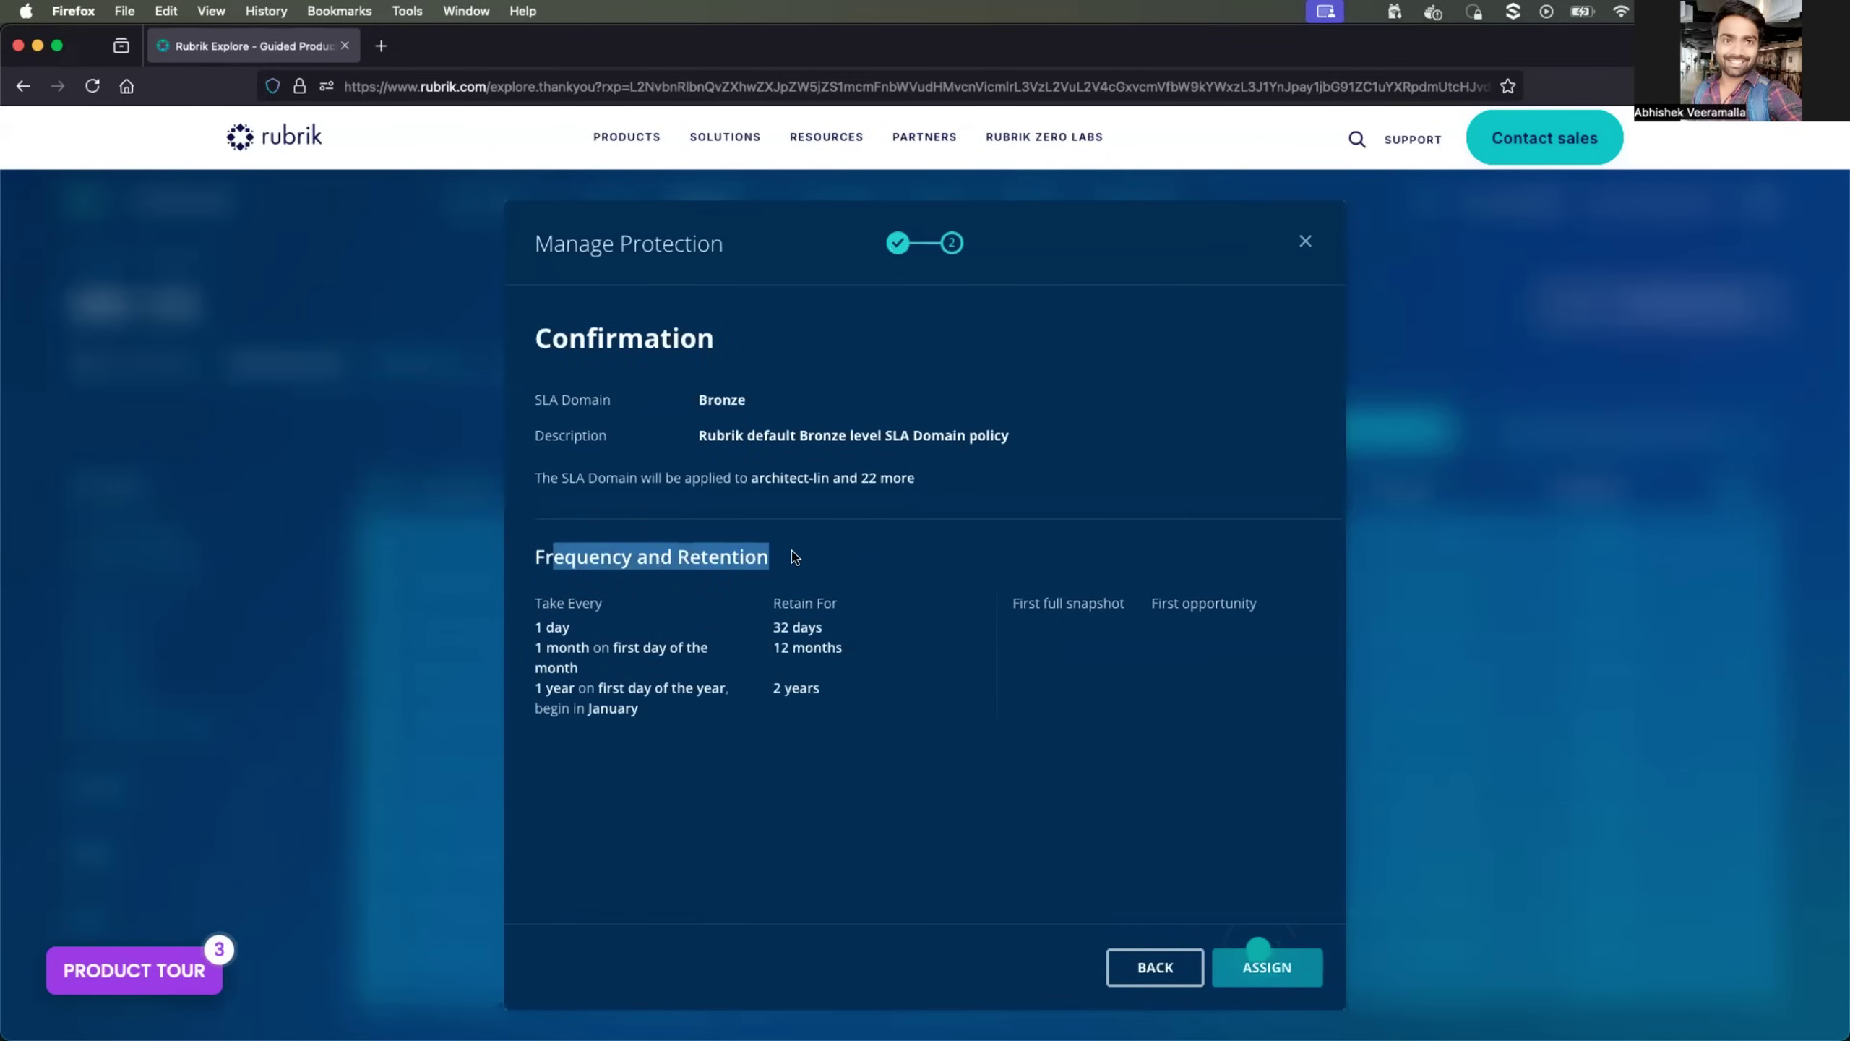
{"action": "left_click", "coordinate": [1273, 969]}
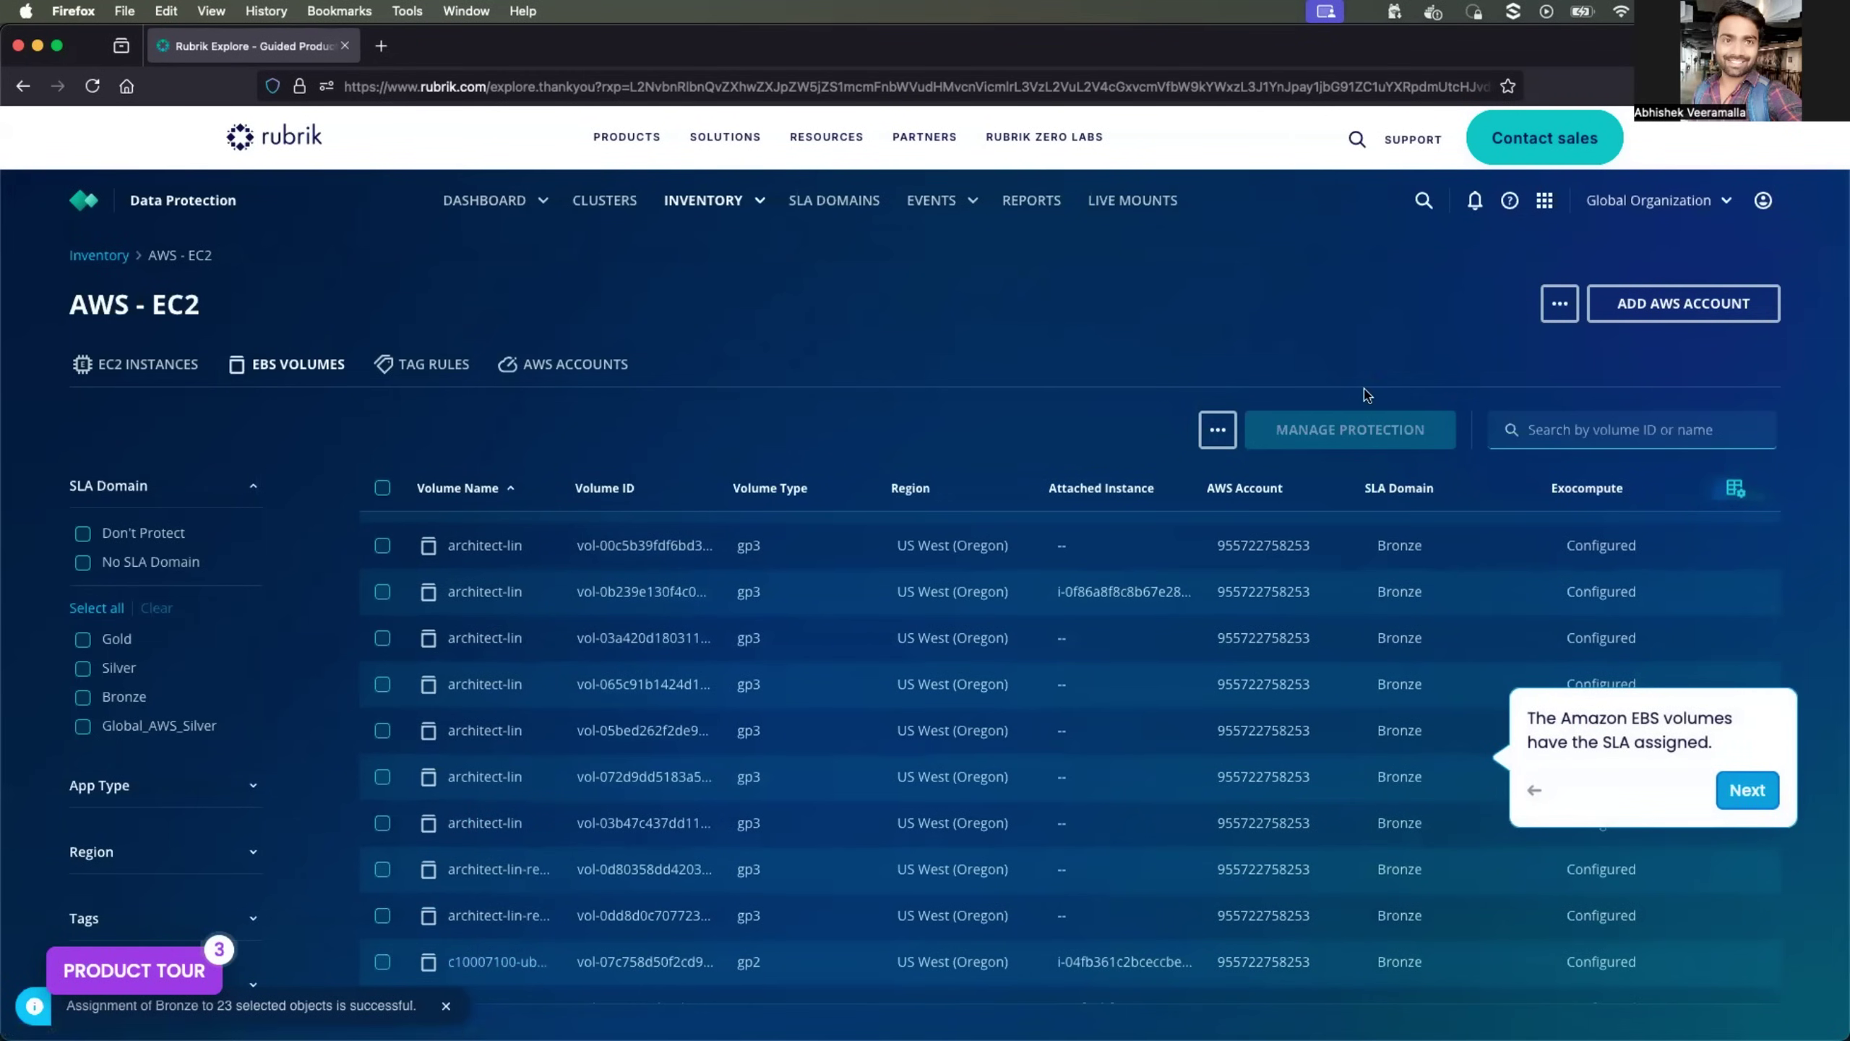
Dismiss the SLA assignment tip and summary to return to the Product Tour checklist
{"action": "scroll", "coordinate": [1374, 597], "scroll_direction": "down", "scroll_amount": 5}
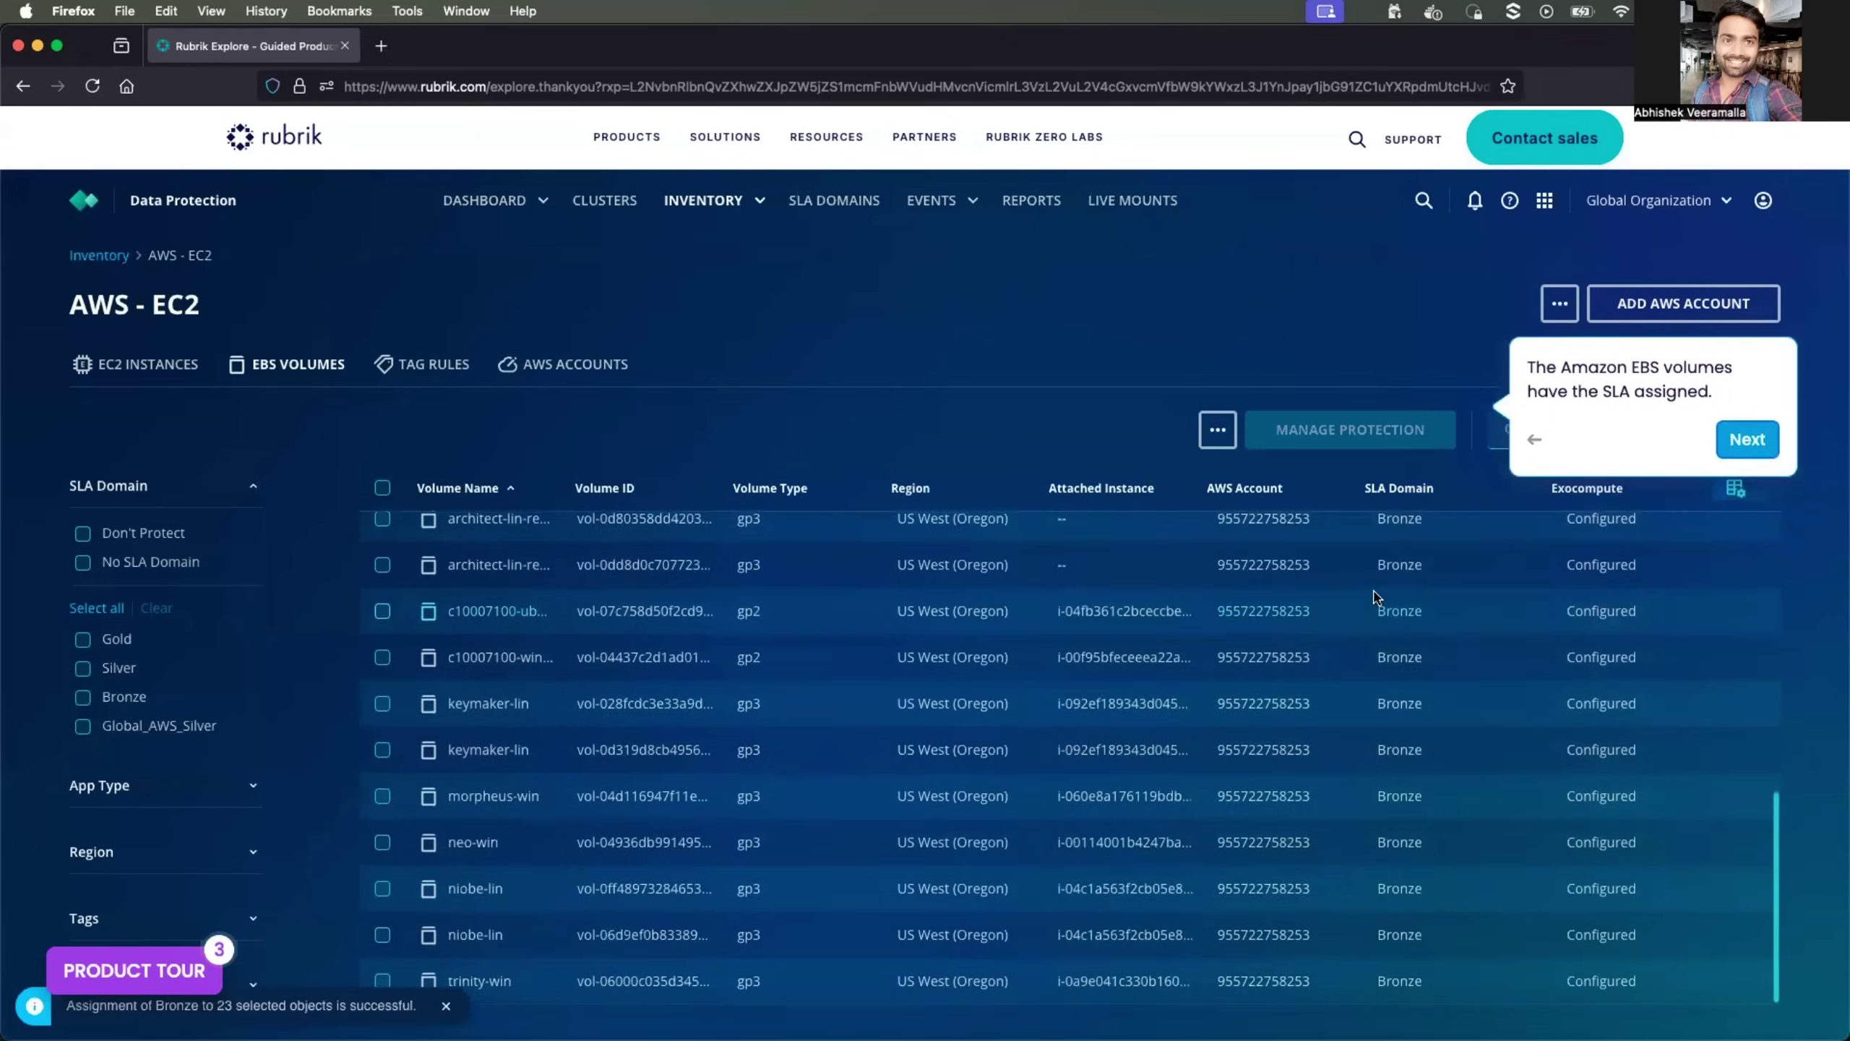
{"action": "left_click", "coordinate": [1747, 1010]}
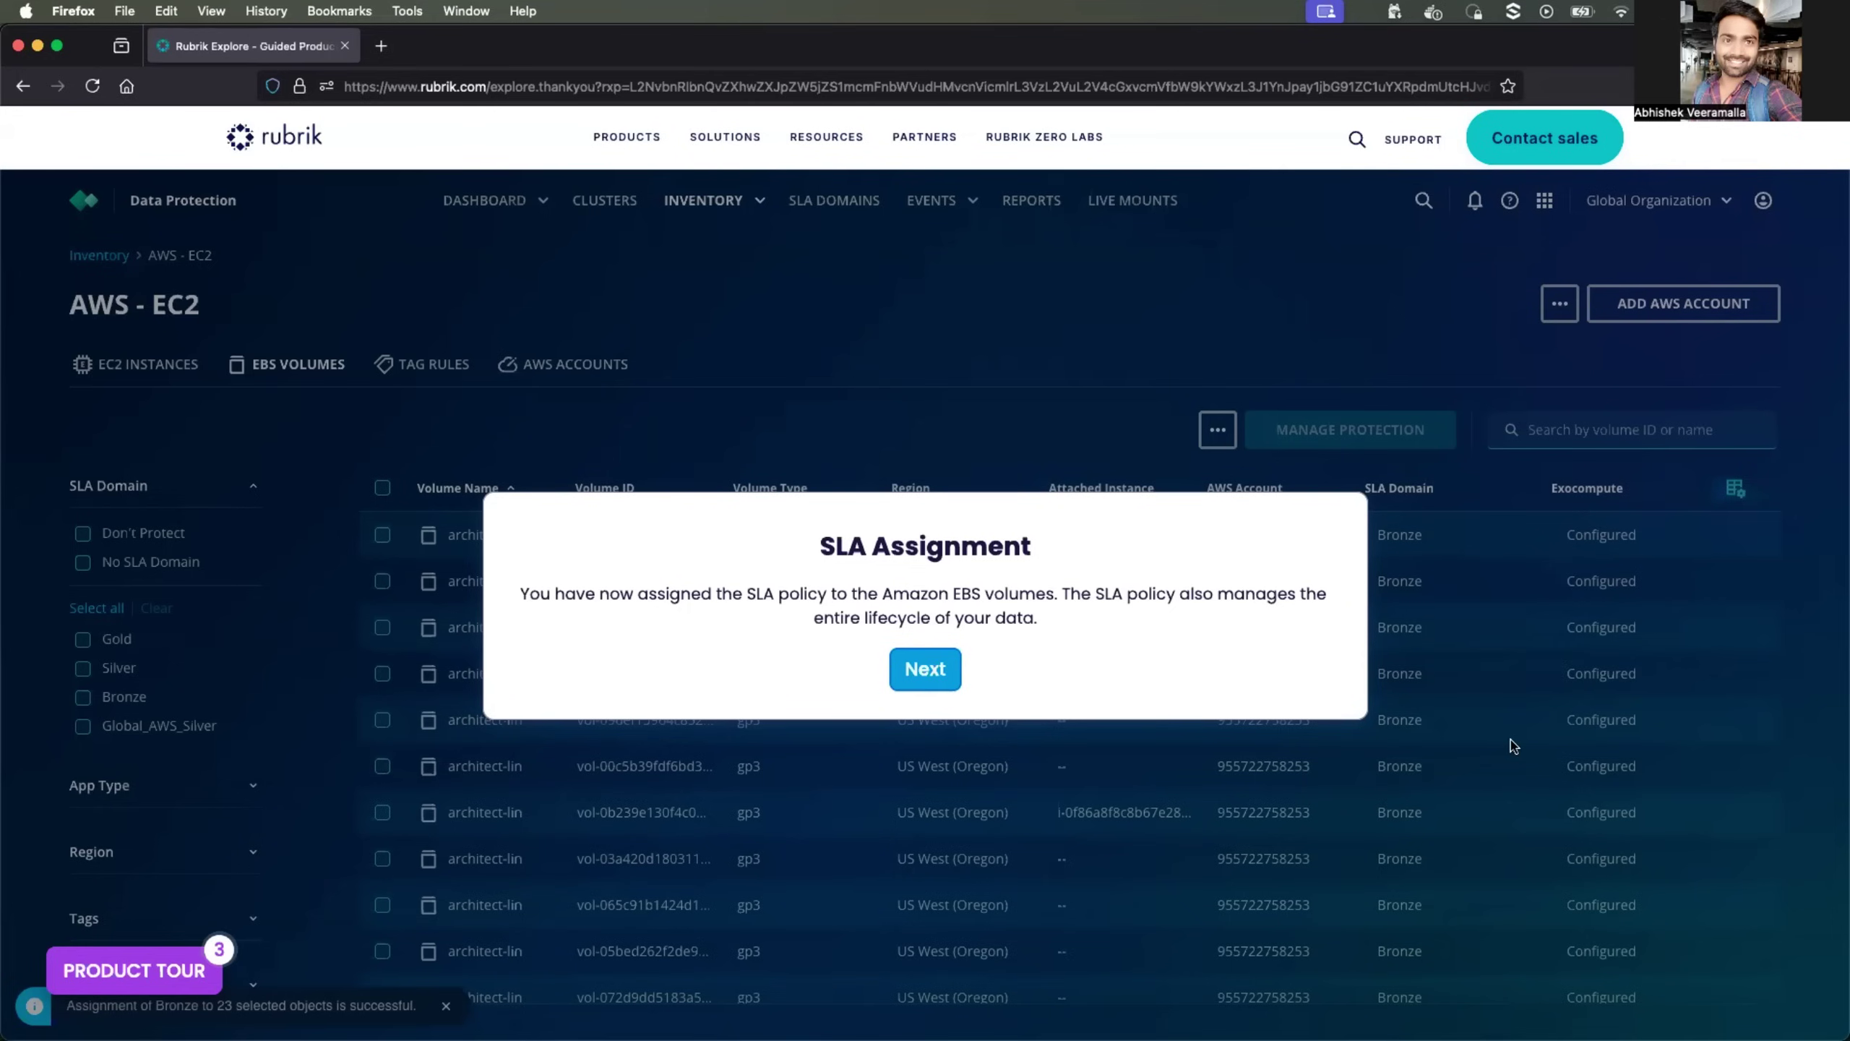
{"action": "left_click", "coordinate": [936, 677]}
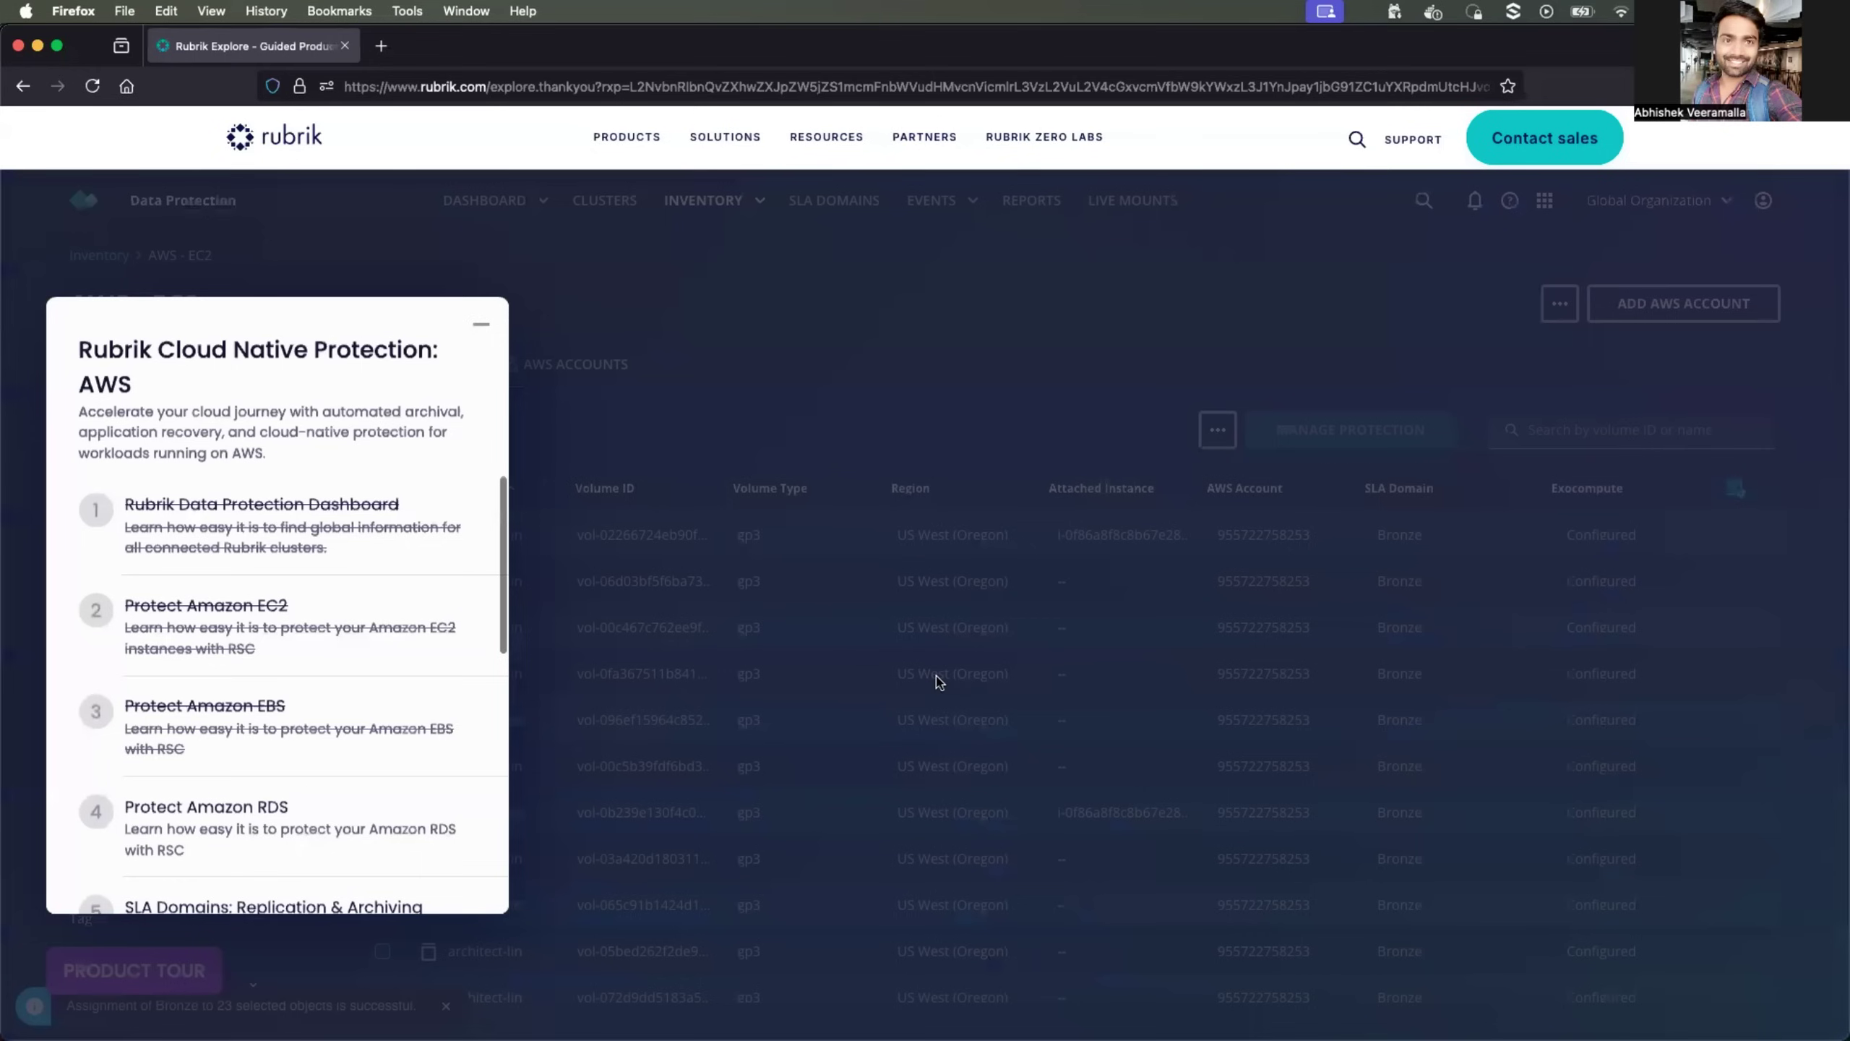
Scroll the checklist and launch step 6, Amazon EC2 Recovery: Export
{"action": "scroll", "coordinate": [236, 660], "scroll_direction": "down", "scroll_amount": 5}
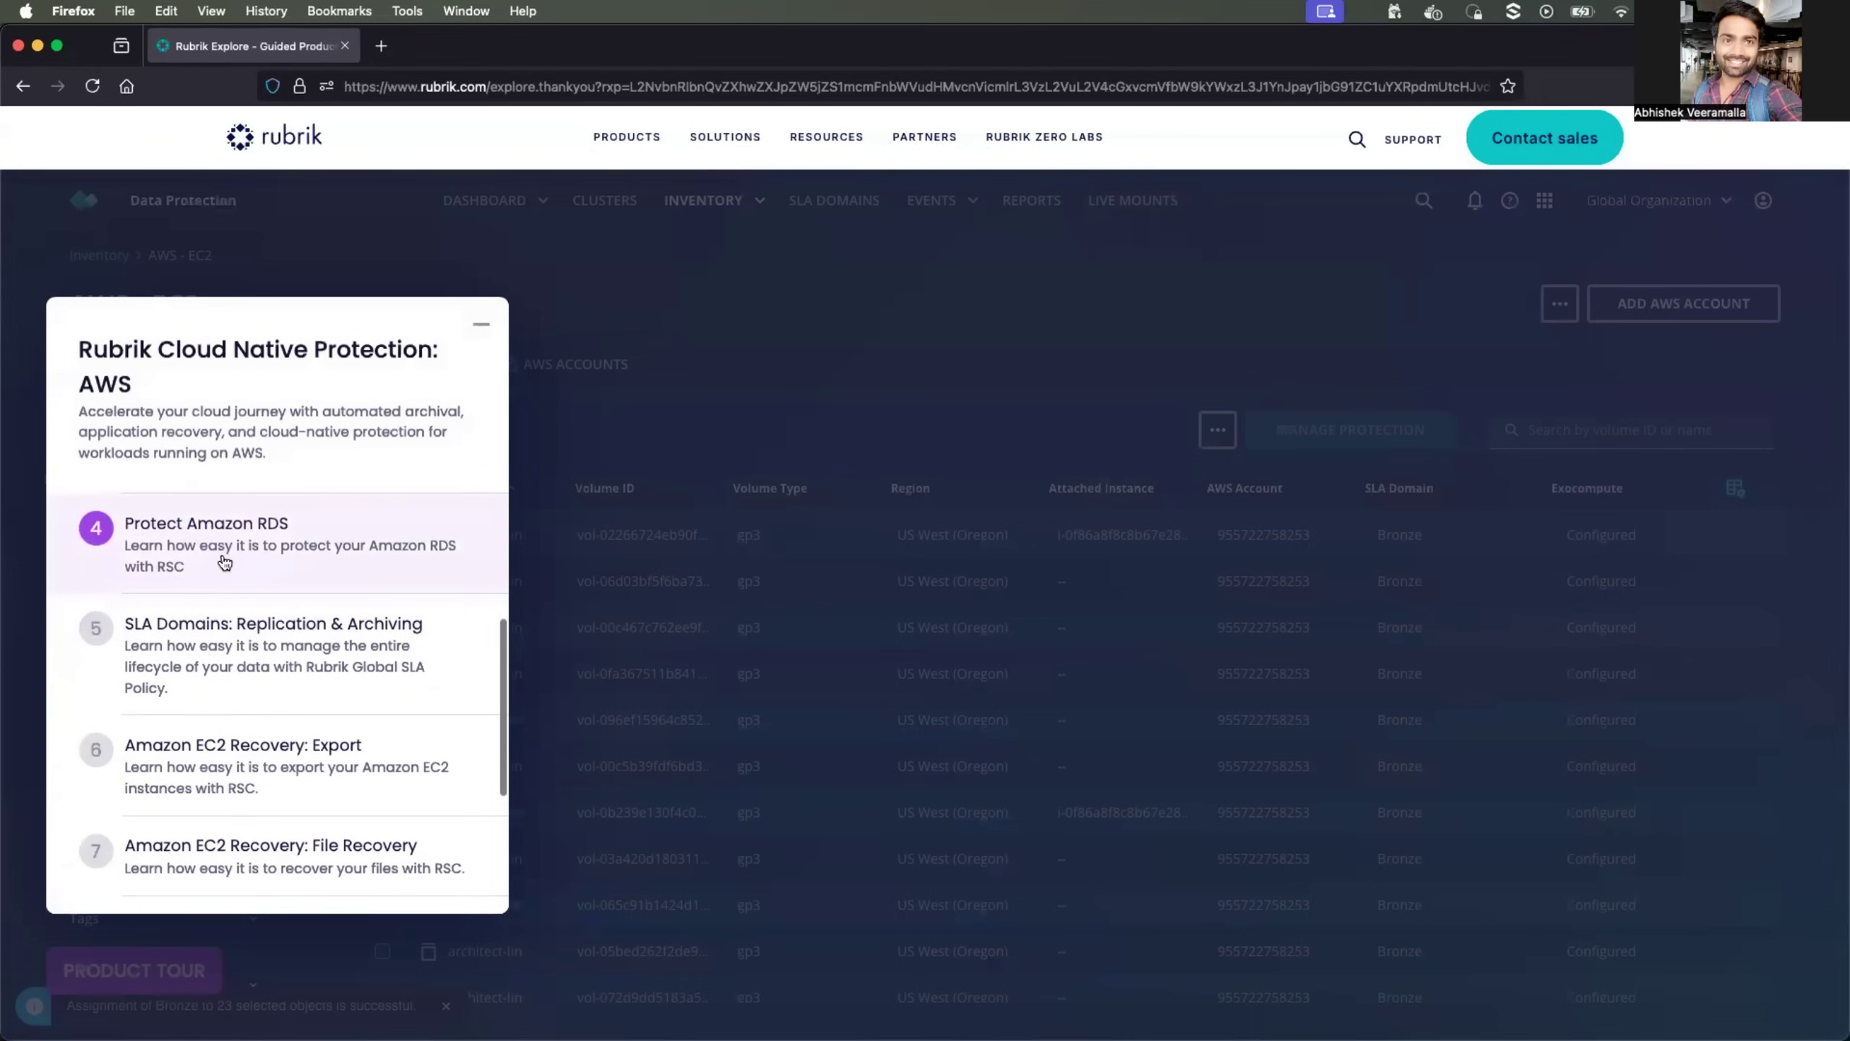
{"action": "scroll", "coordinate": [225, 566], "scroll_direction": "down", "scroll_amount": 2}
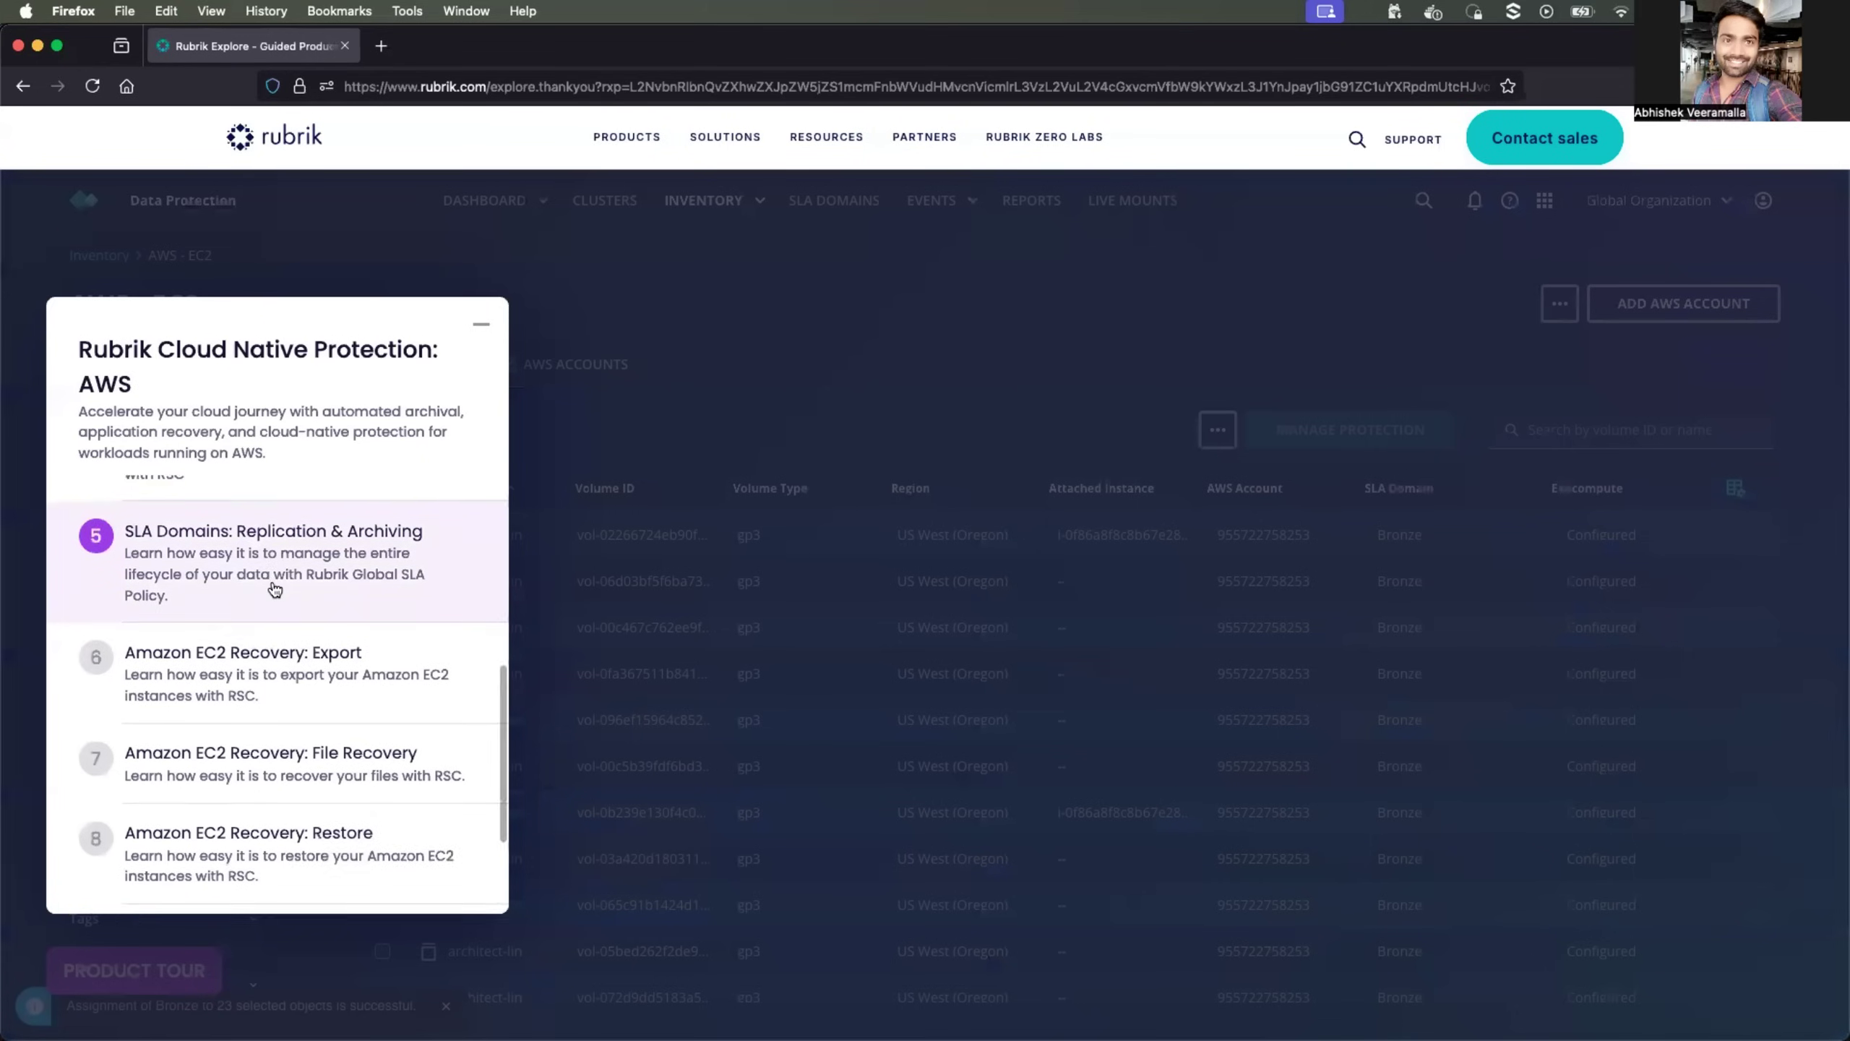
{"action": "scroll", "coordinate": [272, 587], "scroll_direction": "down", "scroll_amount": 2}
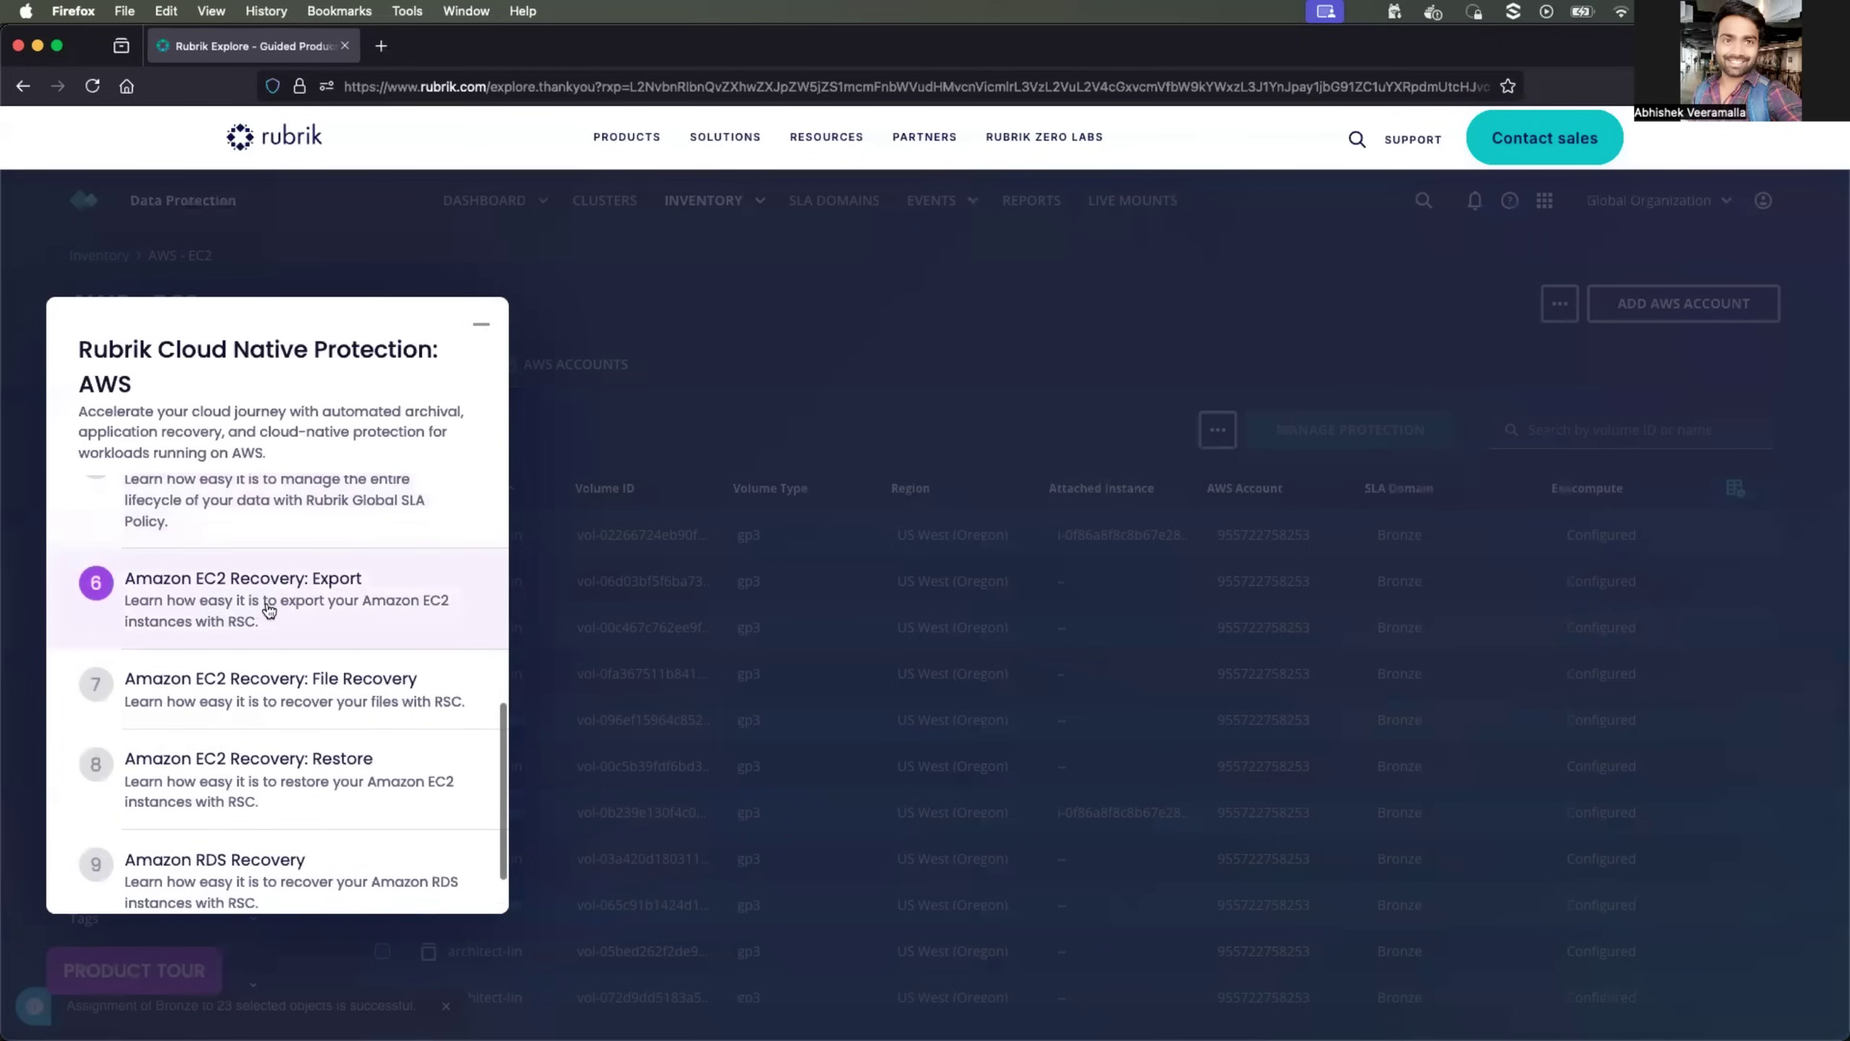
{"action": "scroll", "coordinate": [182, 602], "scroll_direction": "down", "scroll_amount": 1}
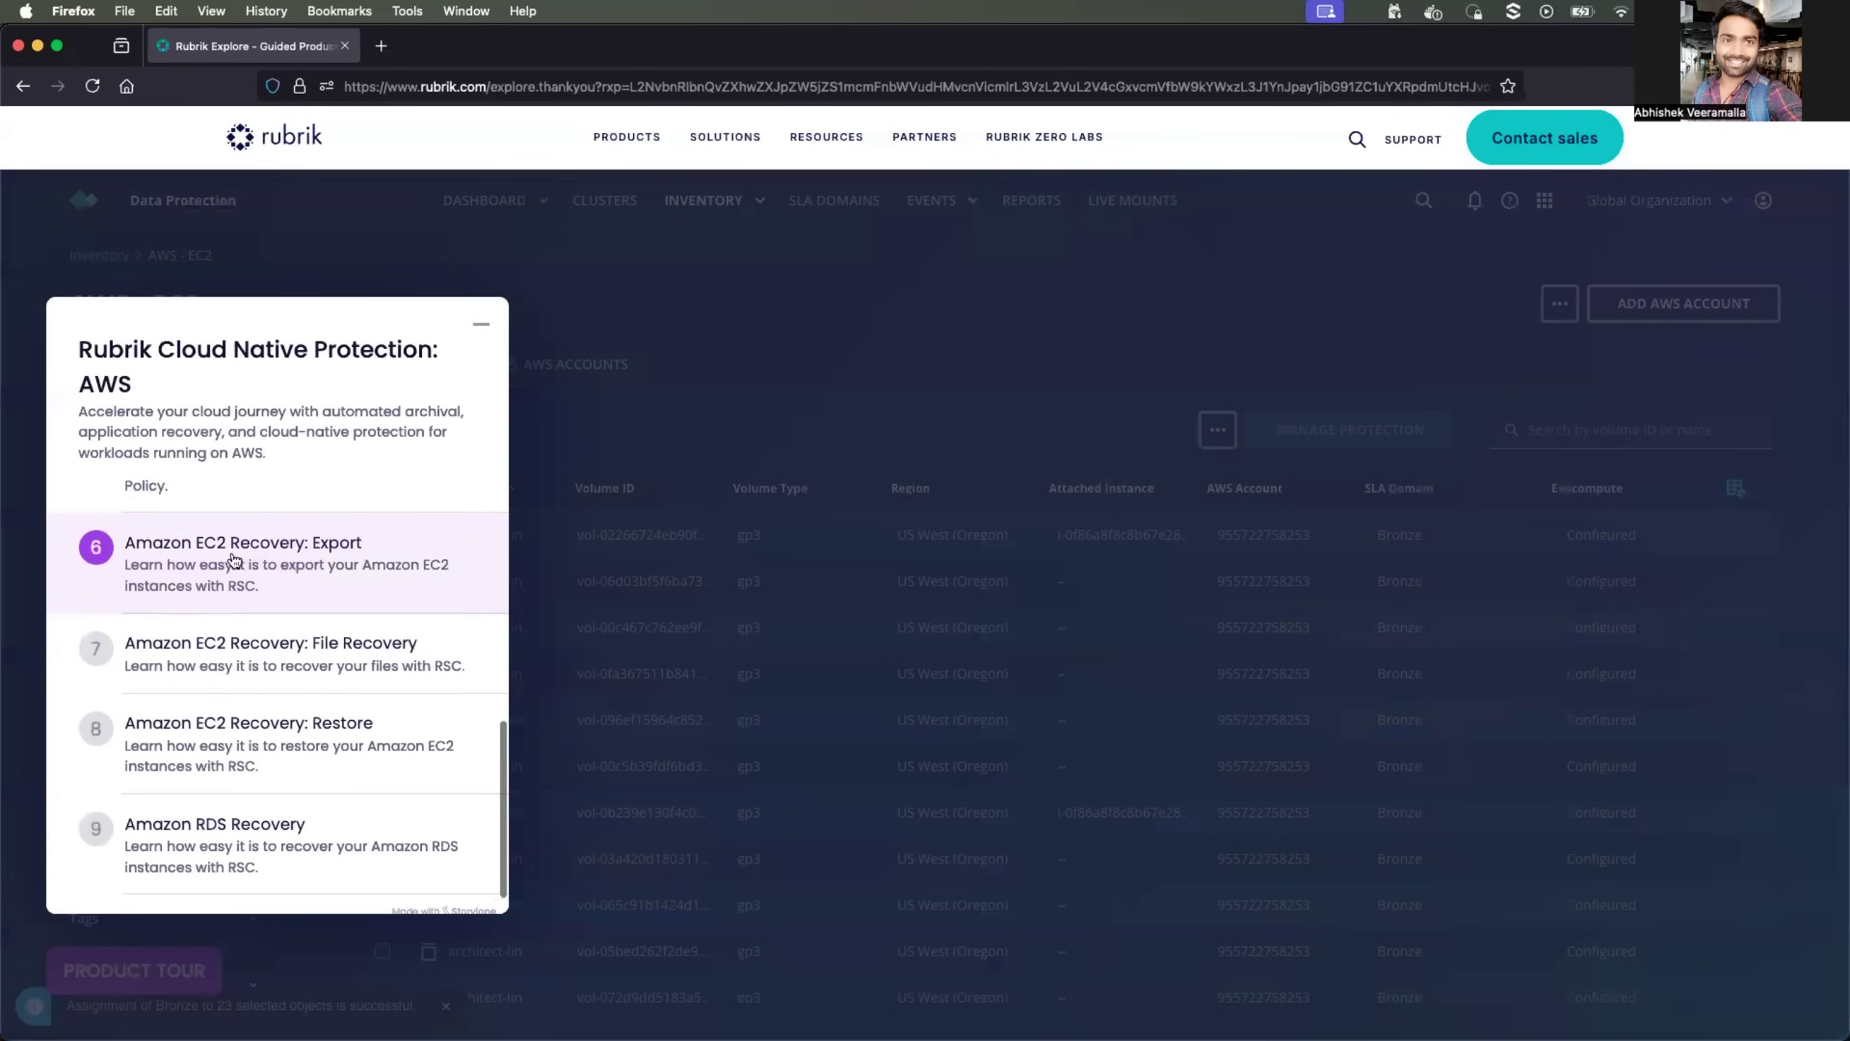
{"action": "left_click", "coordinate": [329, 579]}
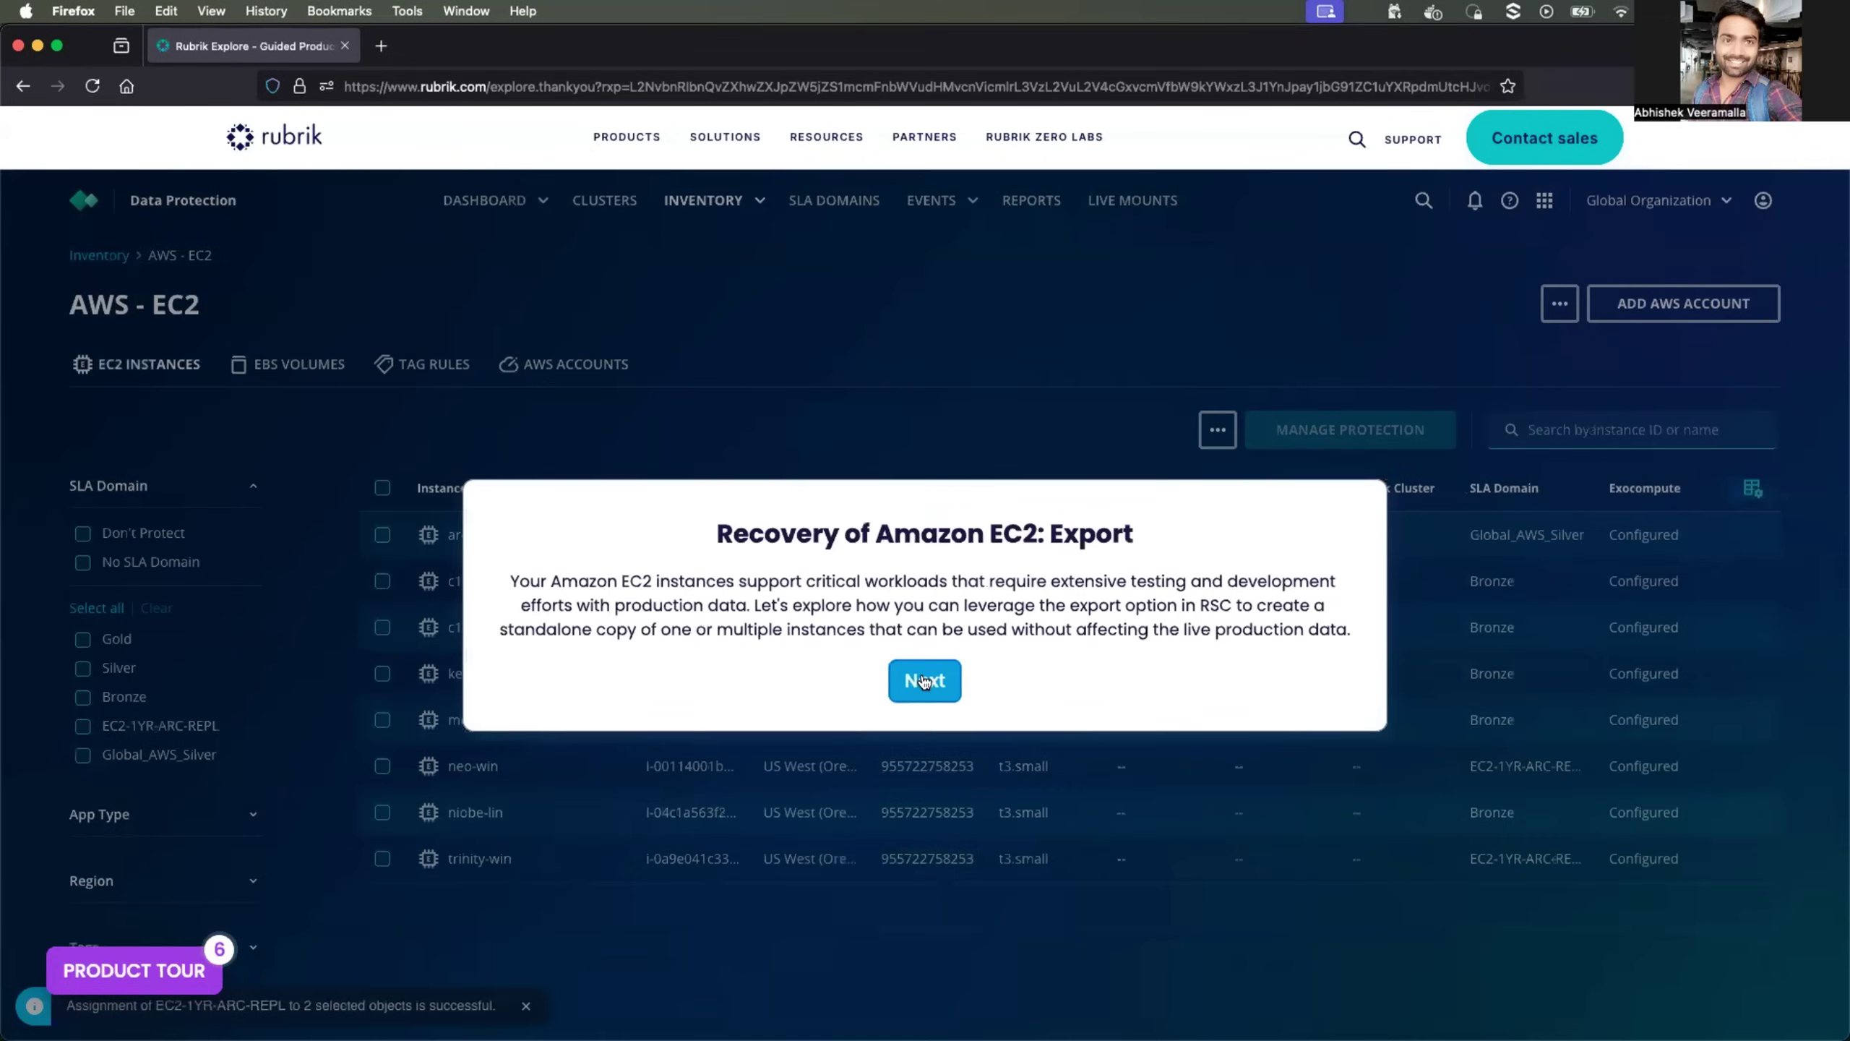
Open architect-lin and start recovery from its 4/22/2024 3:00 PM snapshot
{"action": "left_click", "coordinate": [923, 667]}
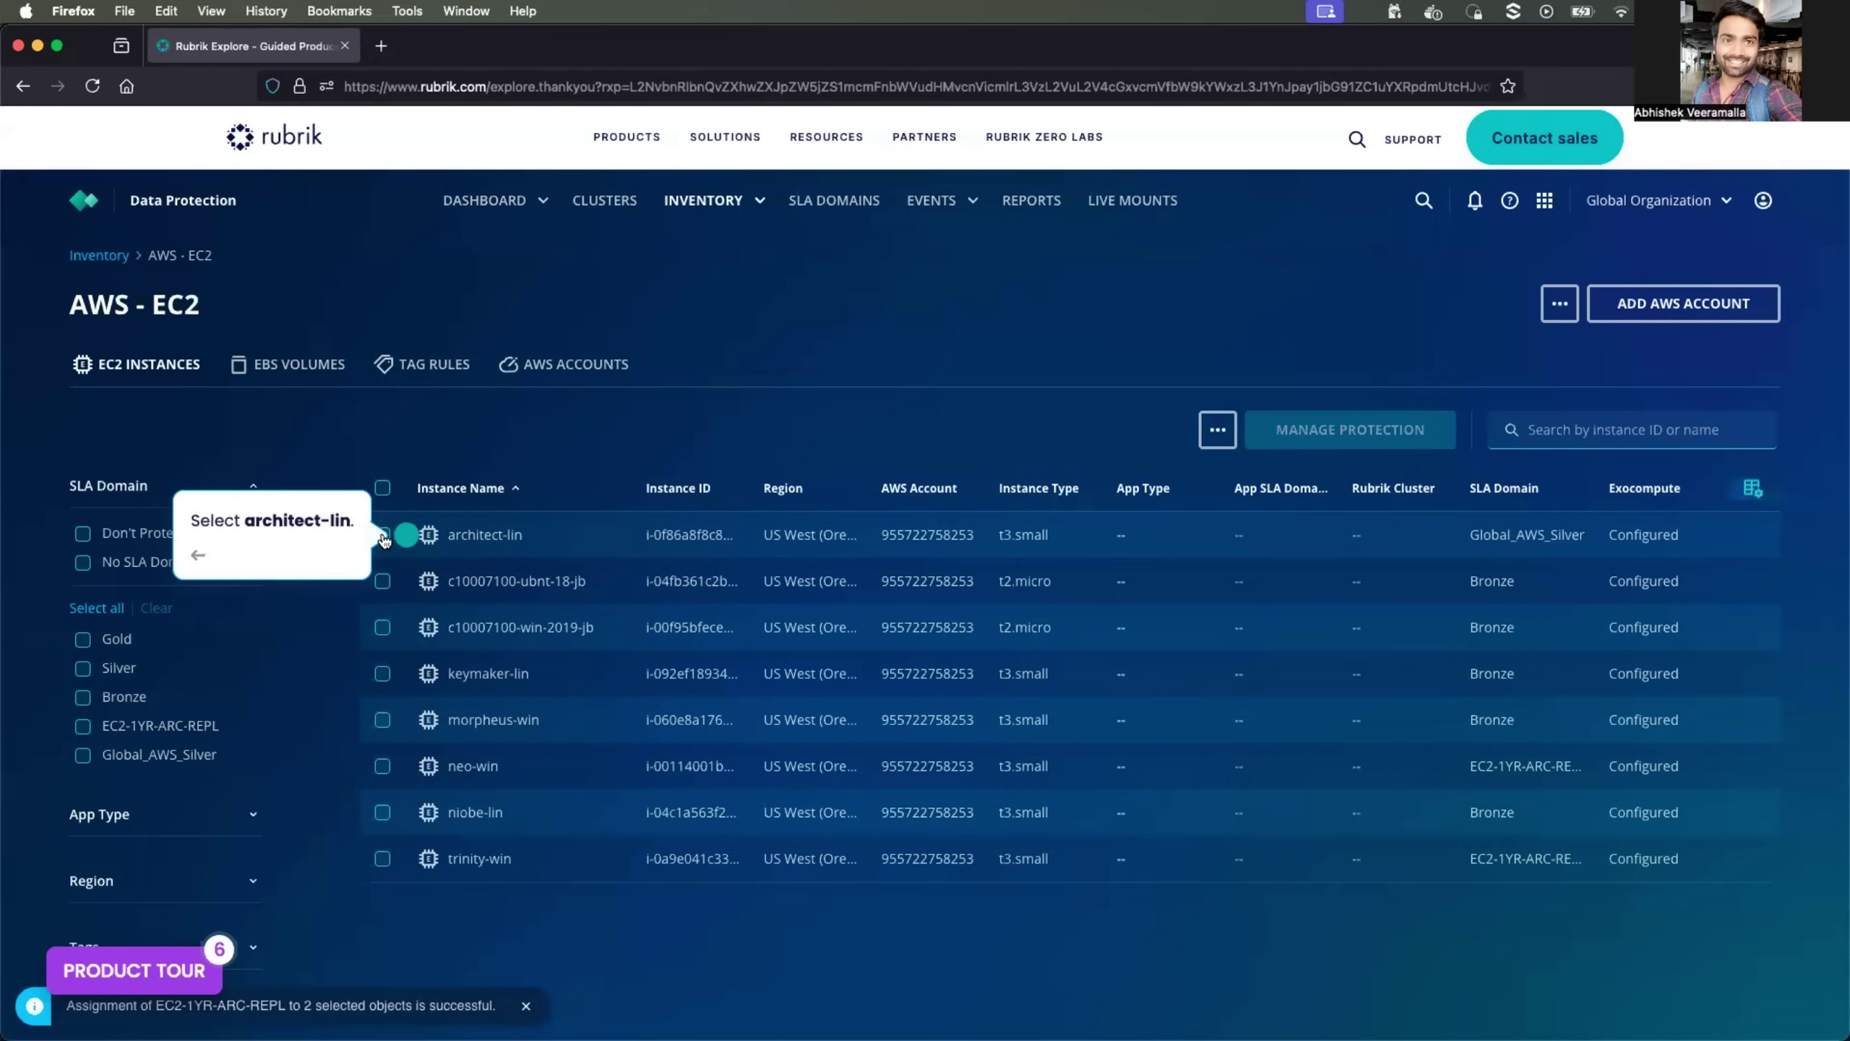
{"action": "left_click", "coordinate": [404, 546]}
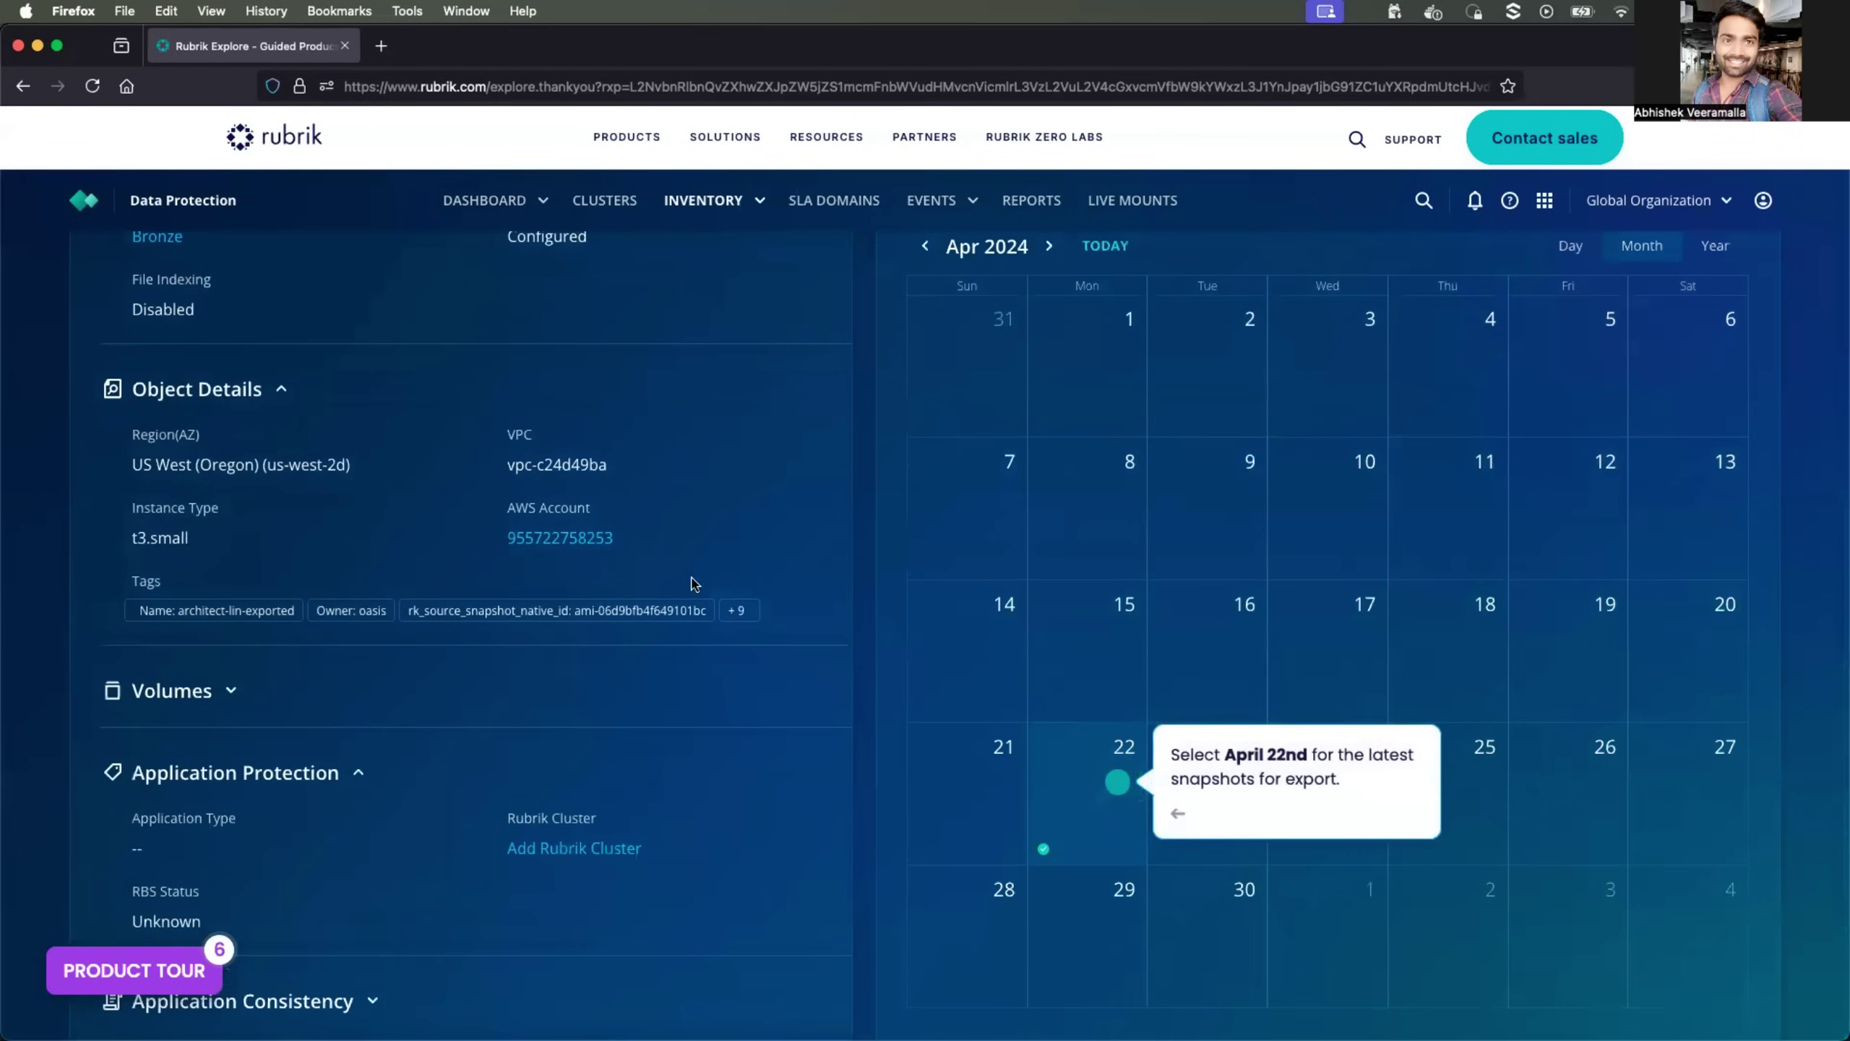
{"action": "left_click", "coordinate": [1088, 781]}
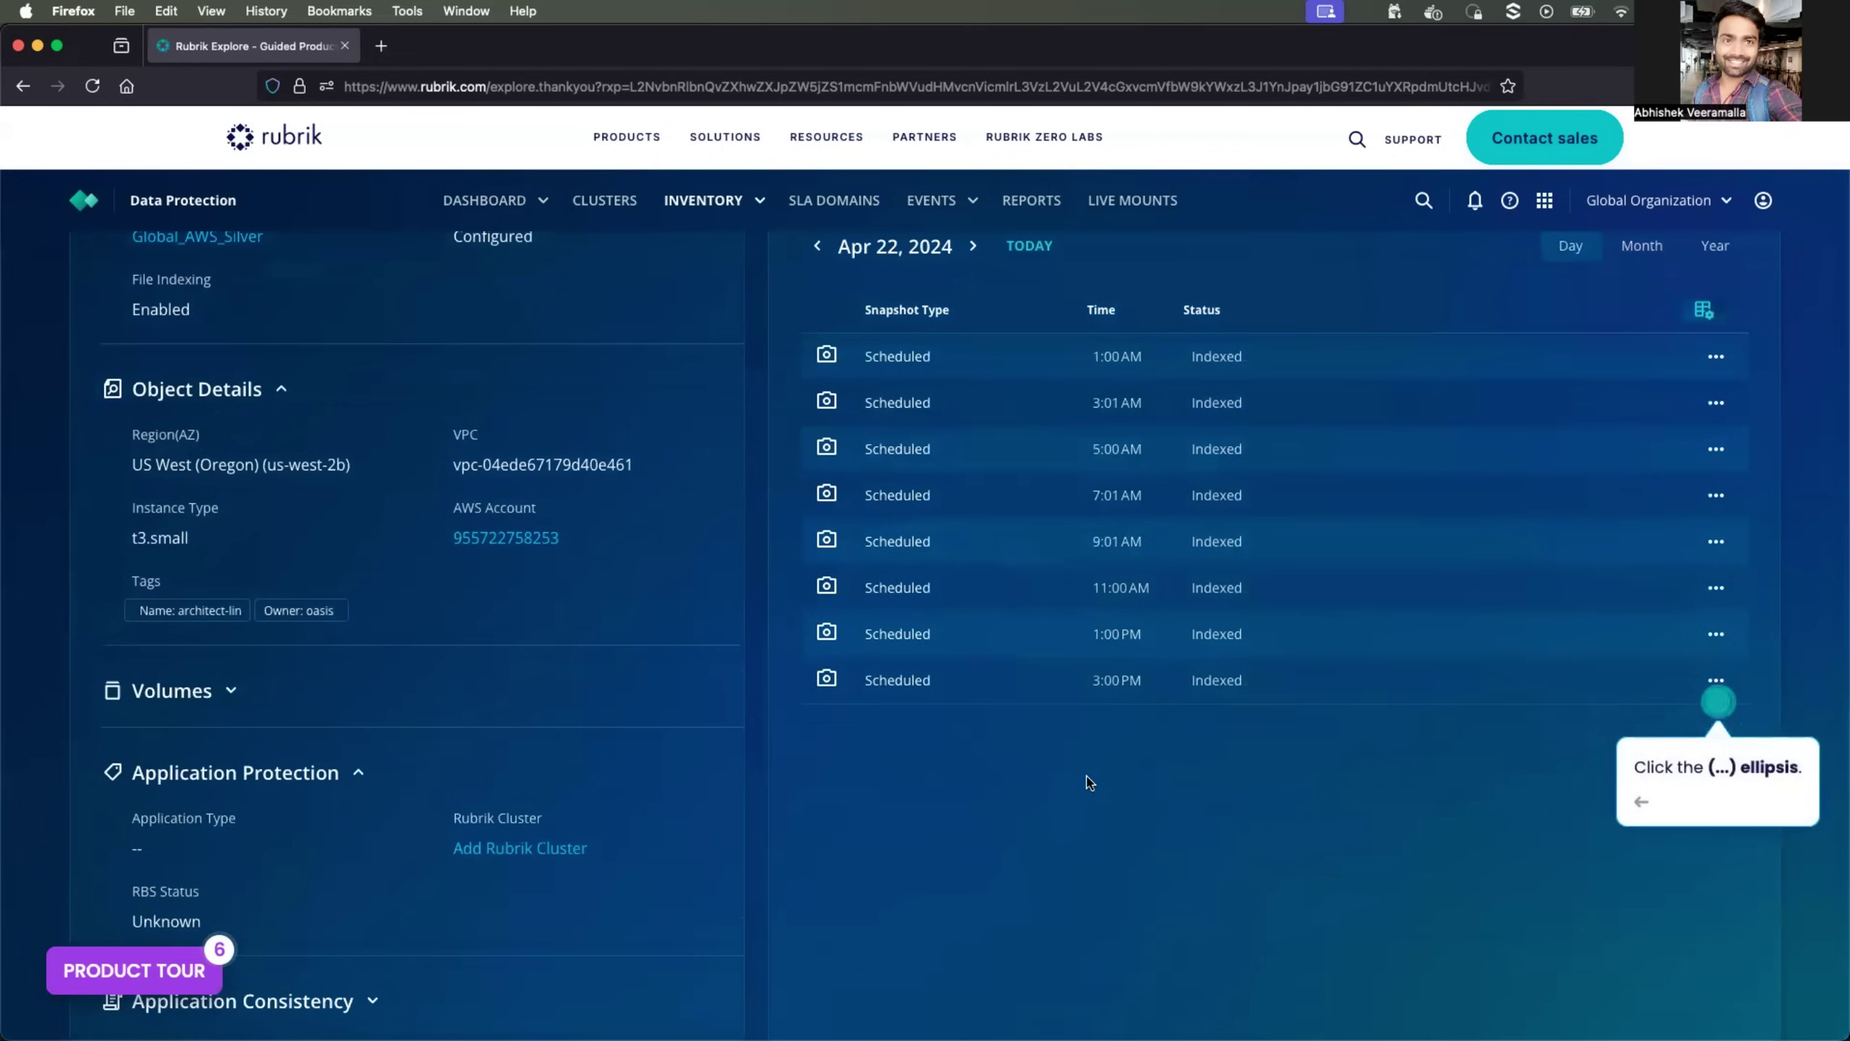
{"action": "left_click", "coordinate": [1717, 680]}
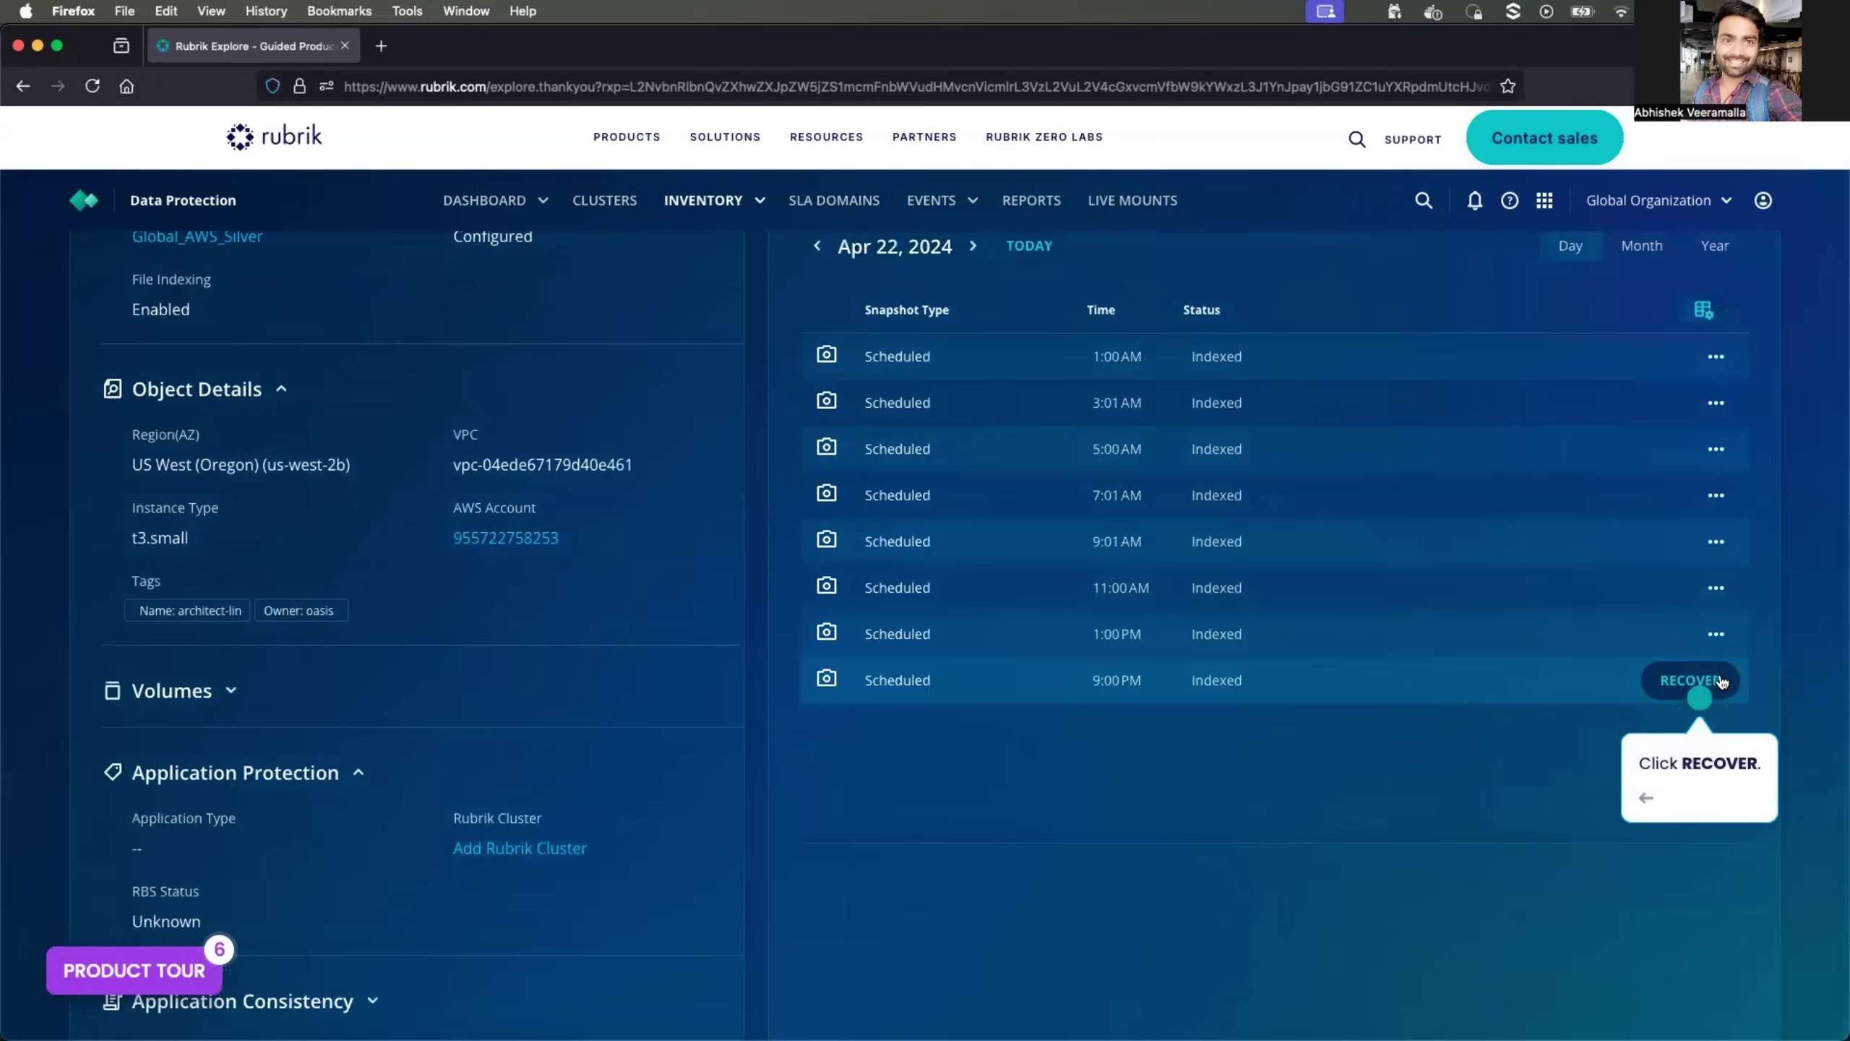
{"action": "left_click", "coordinate": [1690, 681]}
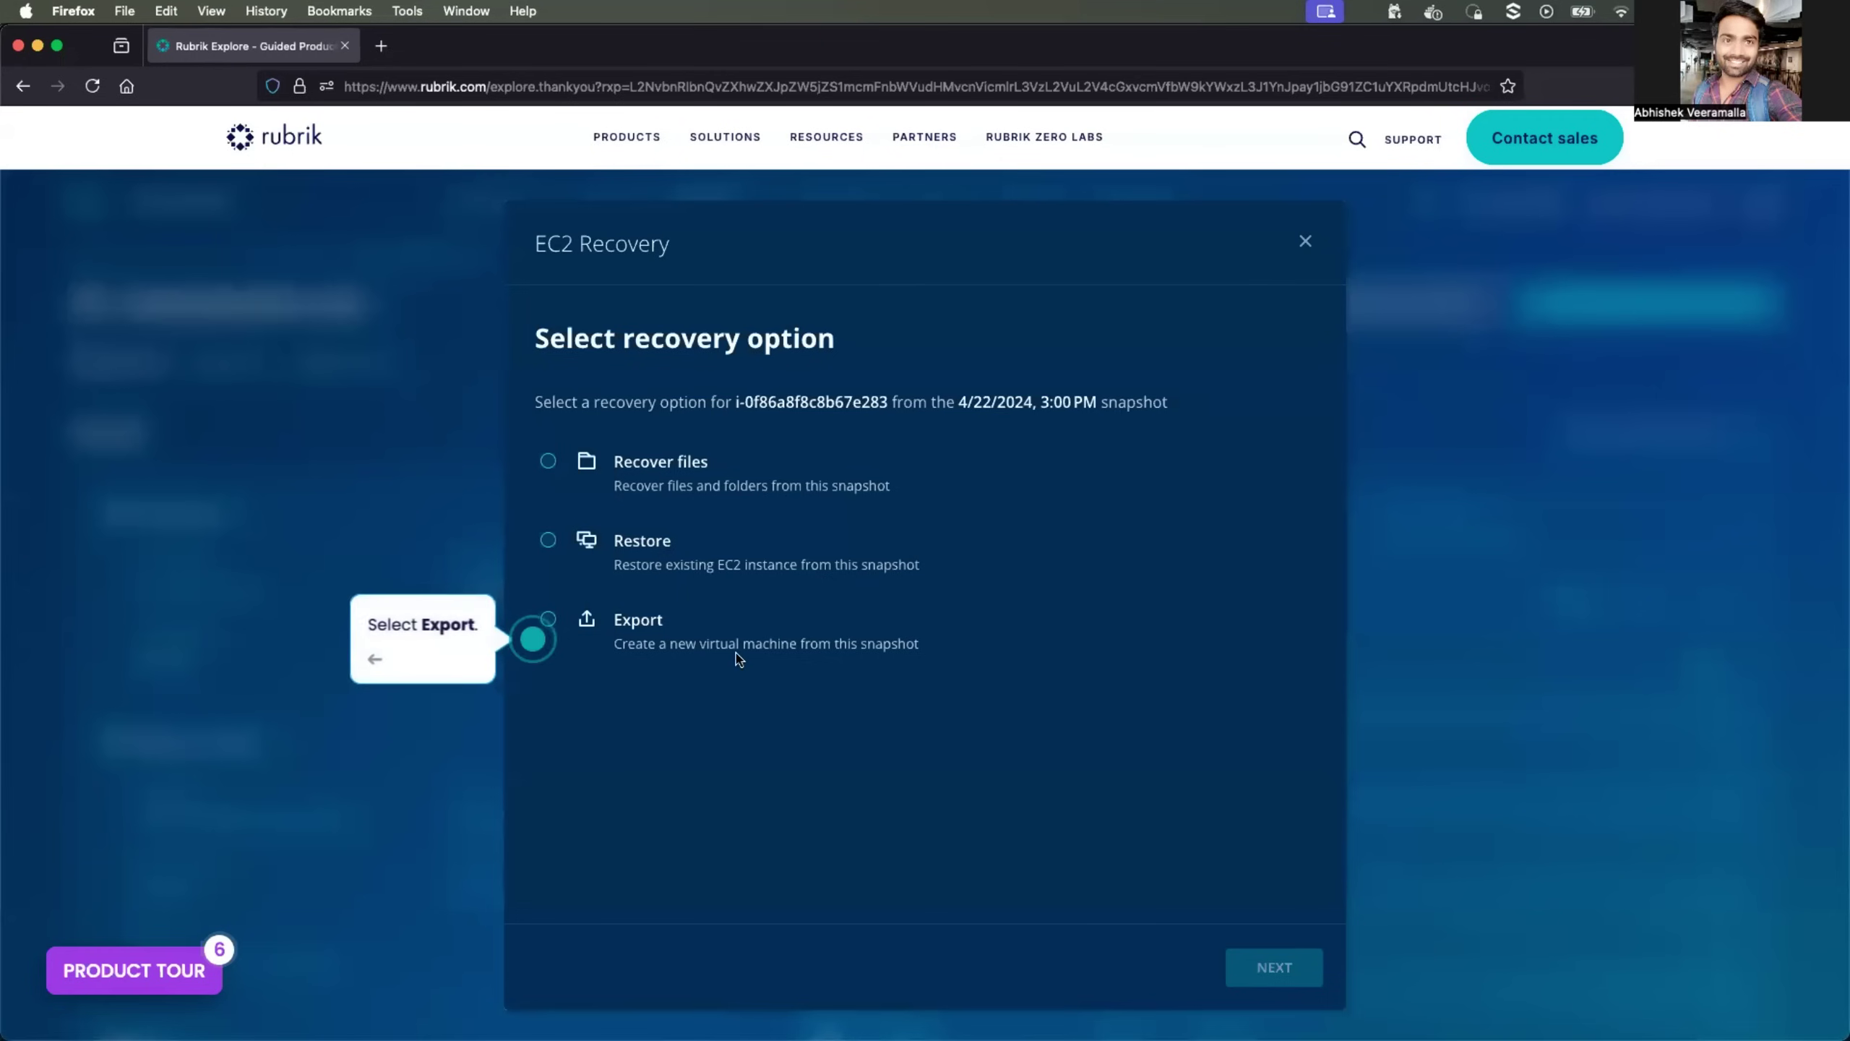
Export the snapshot as a new instance named architect-lin-exported in US West (Oregon)
{"action": "left_click", "coordinate": [549, 619]}
{"action": "left_click", "coordinate": [1274, 970]}
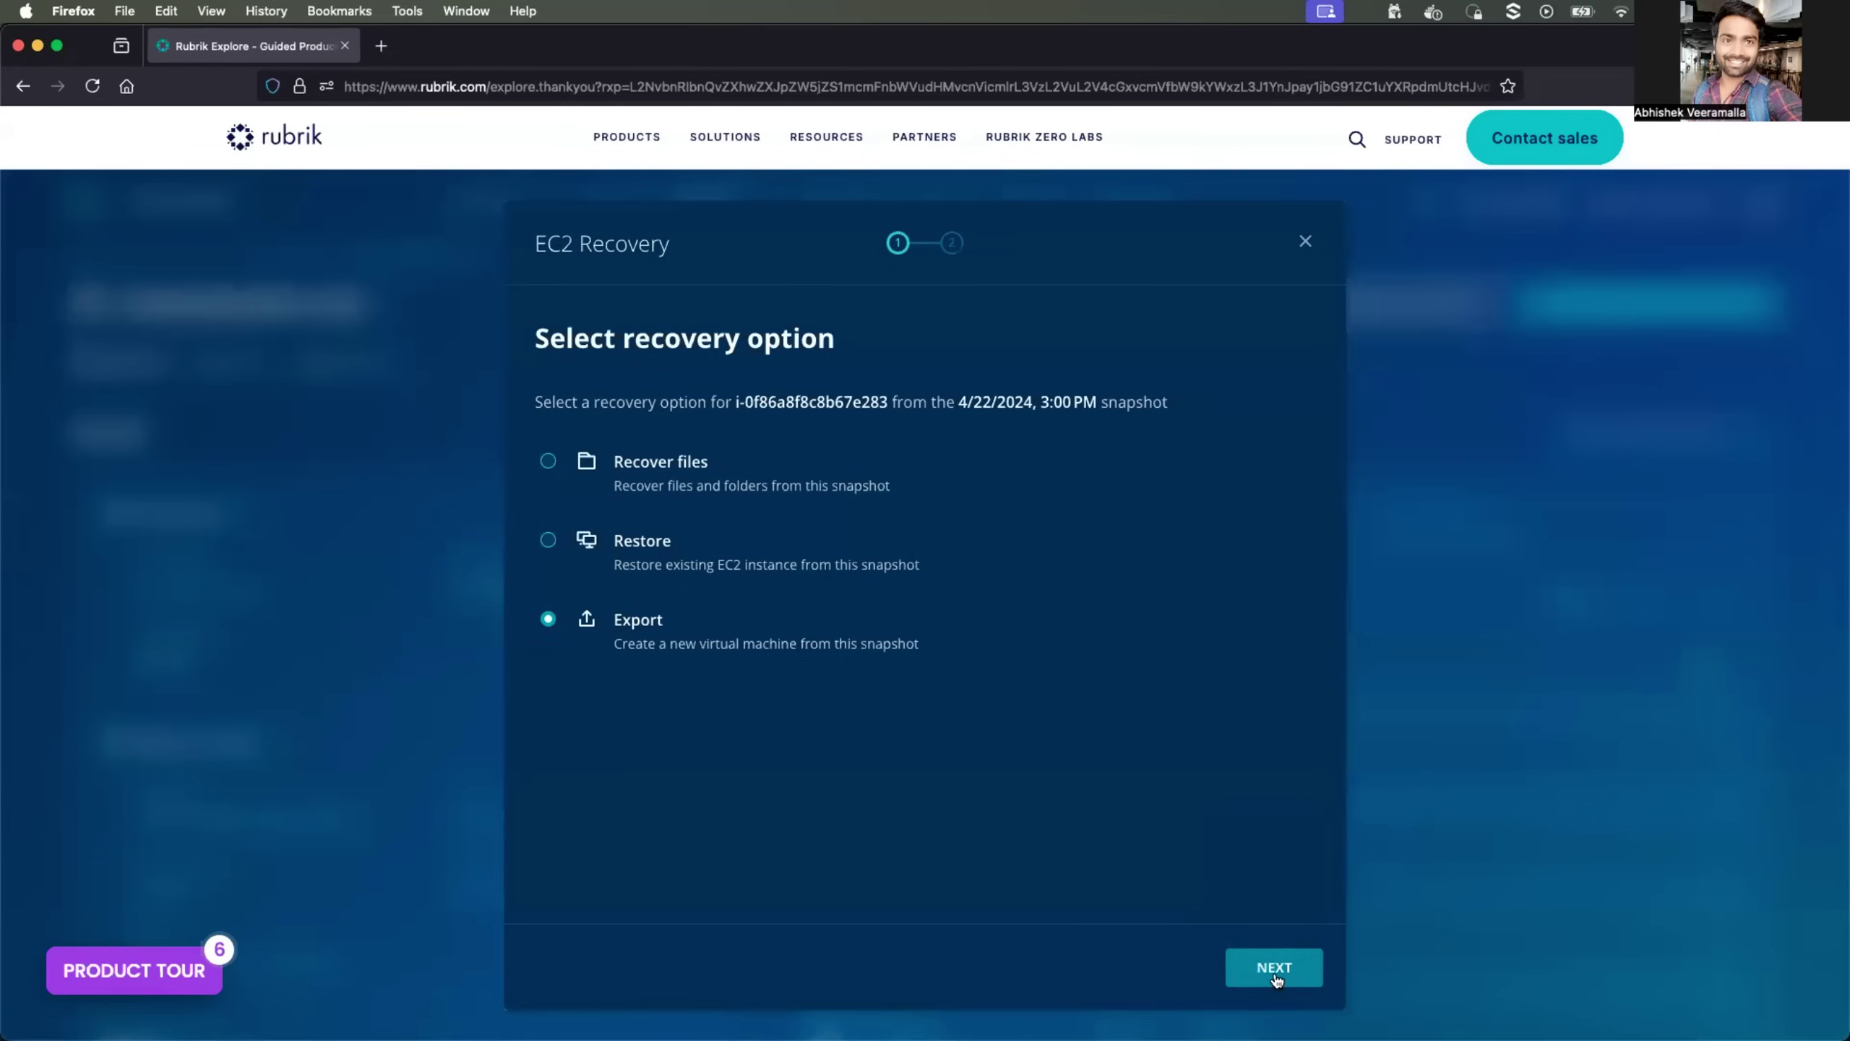
{"action": "scroll", "coordinate": [735, 694], "scroll_direction": "down", "scroll_amount": 1}
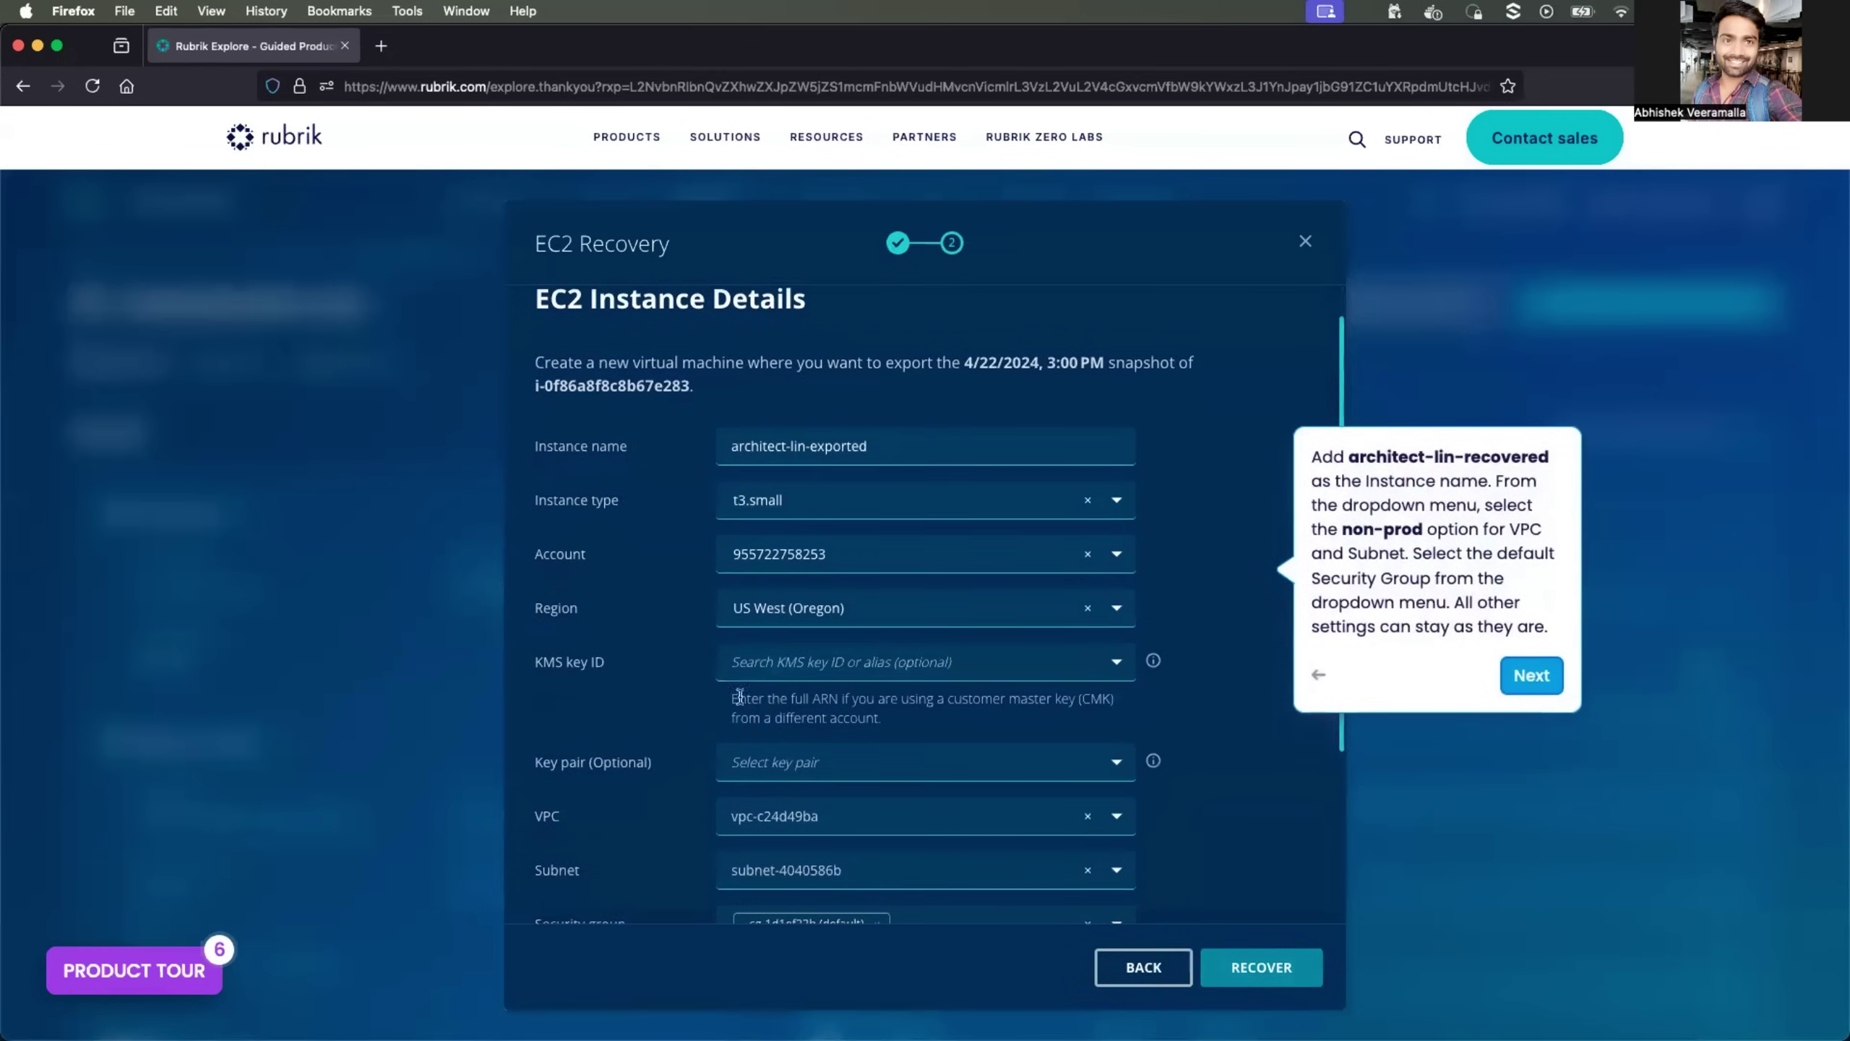
{"action": "scroll", "coordinate": [655, 445], "scroll_direction": "down", "scroll_amount": 1}
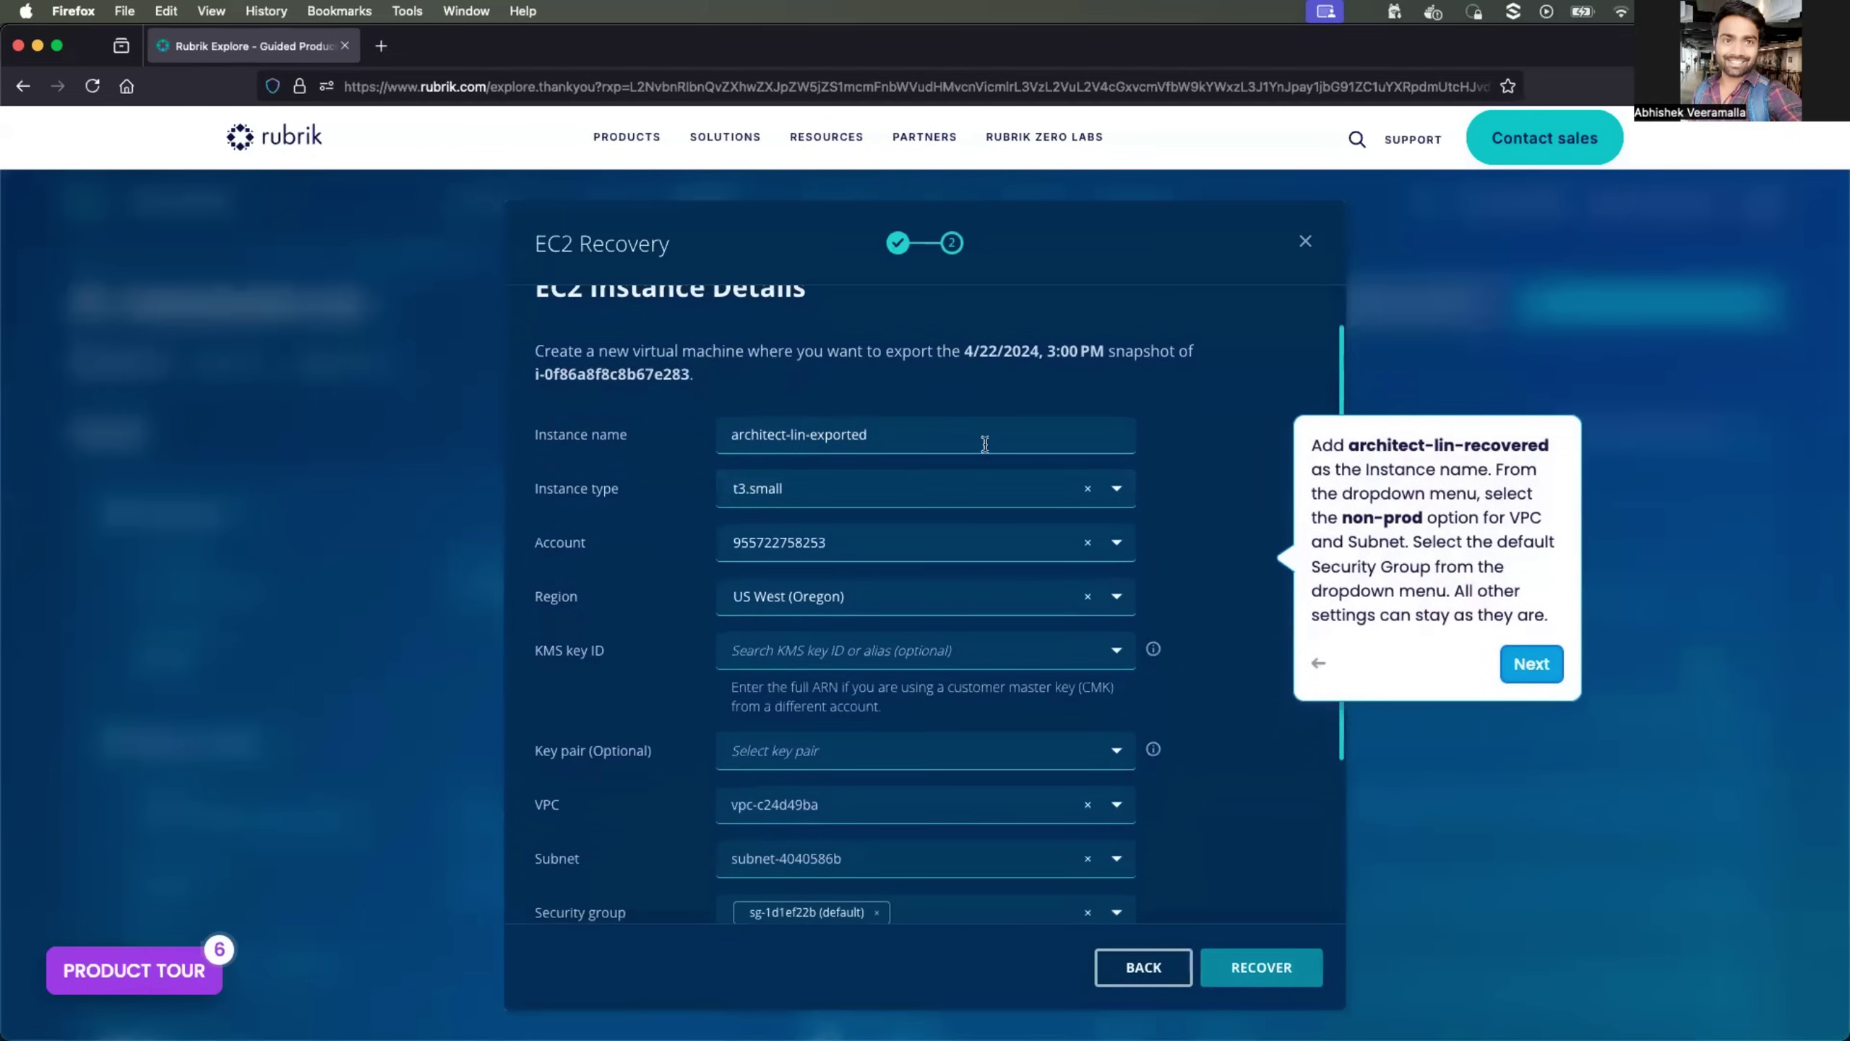
{"action": "scroll", "coordinate": [735, 669], "scroll_direction": "down", "scroll_amount": 5}
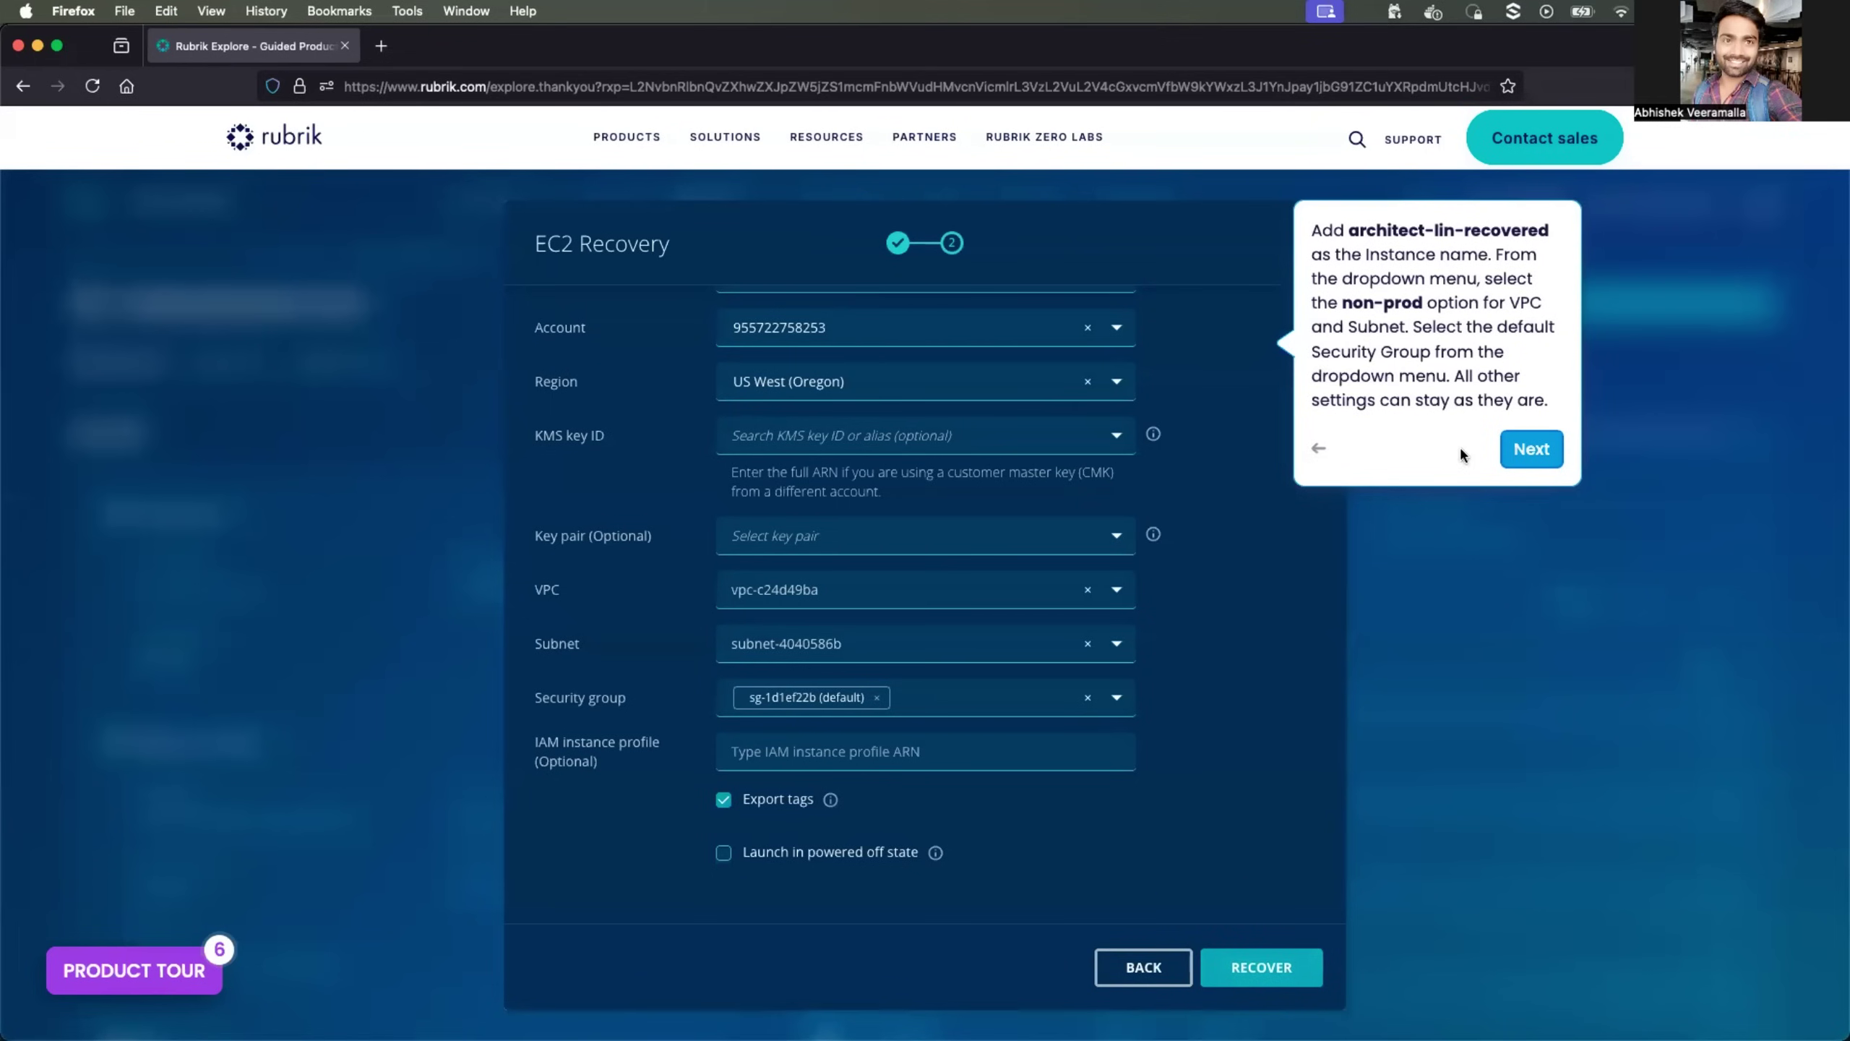
{"action": "left_click", "coordinate": [1532, 448]}
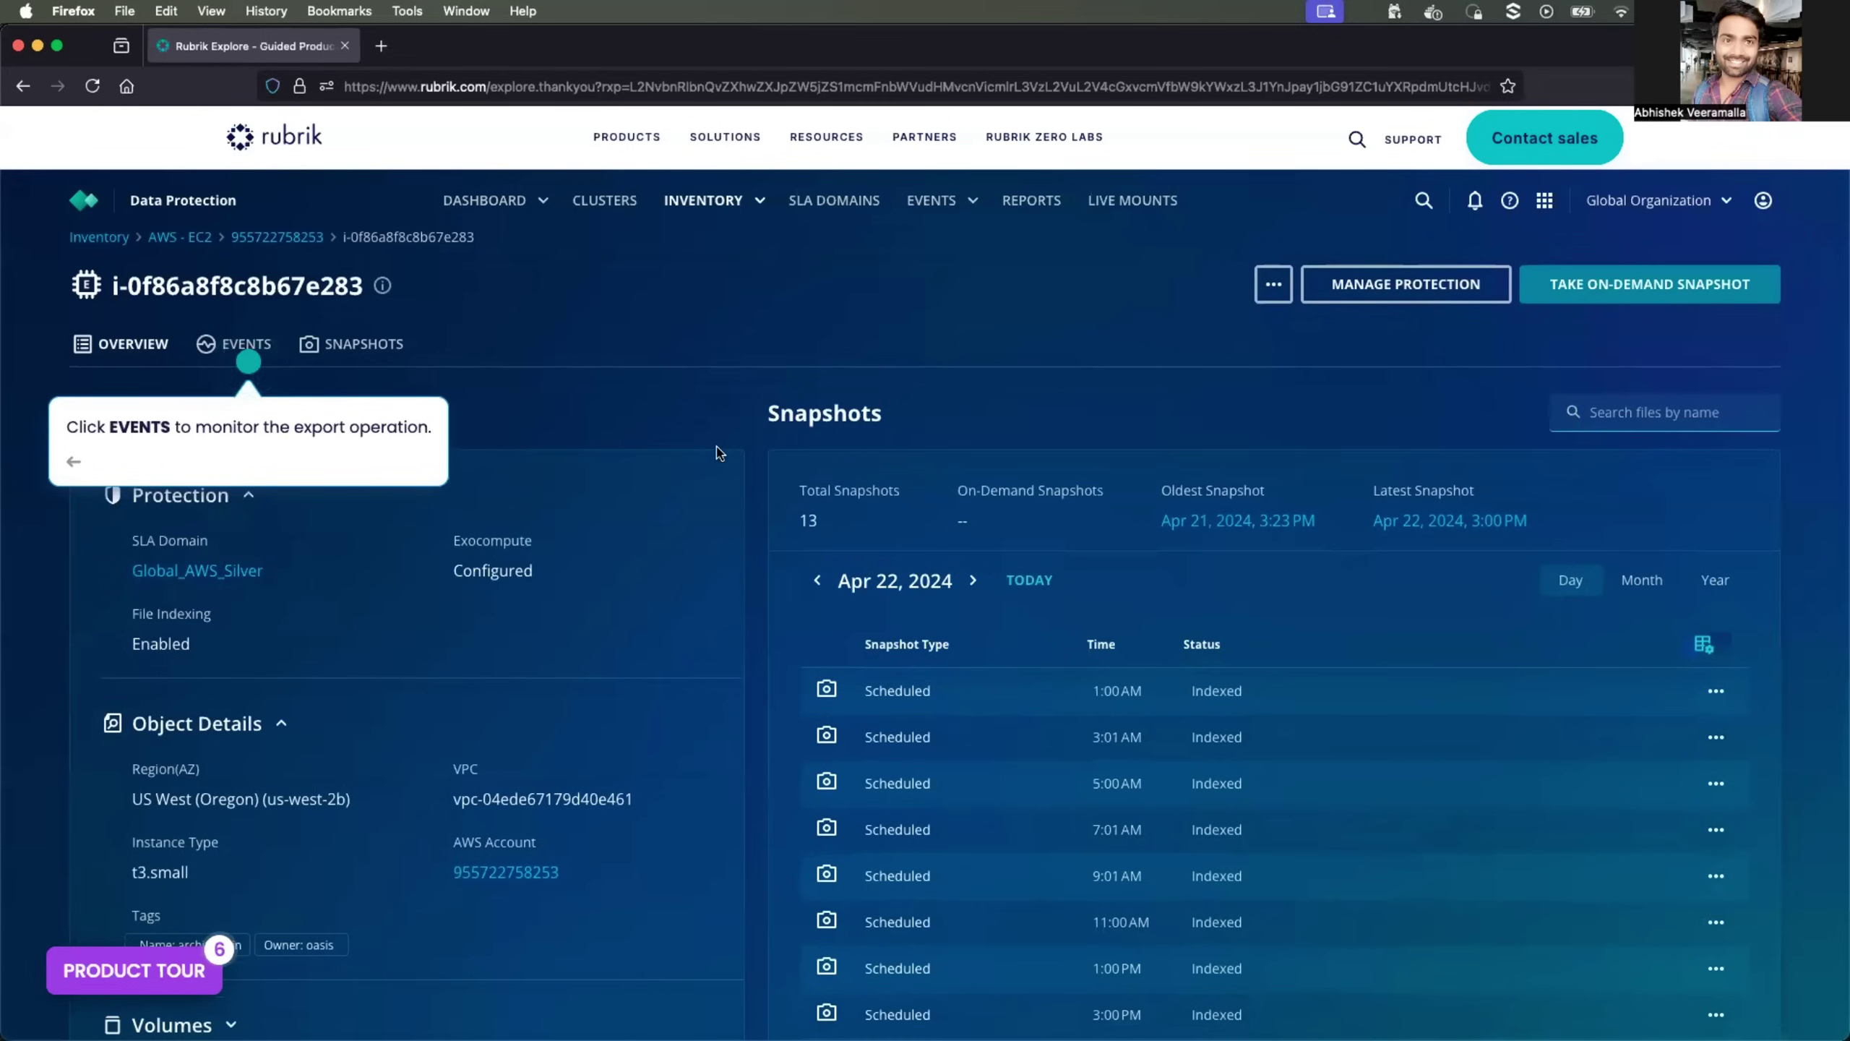
Check architect-lin's event log, then go back to the AWS EC2 instance list
{"action": "left_click", "coordinate": [252, 341]}
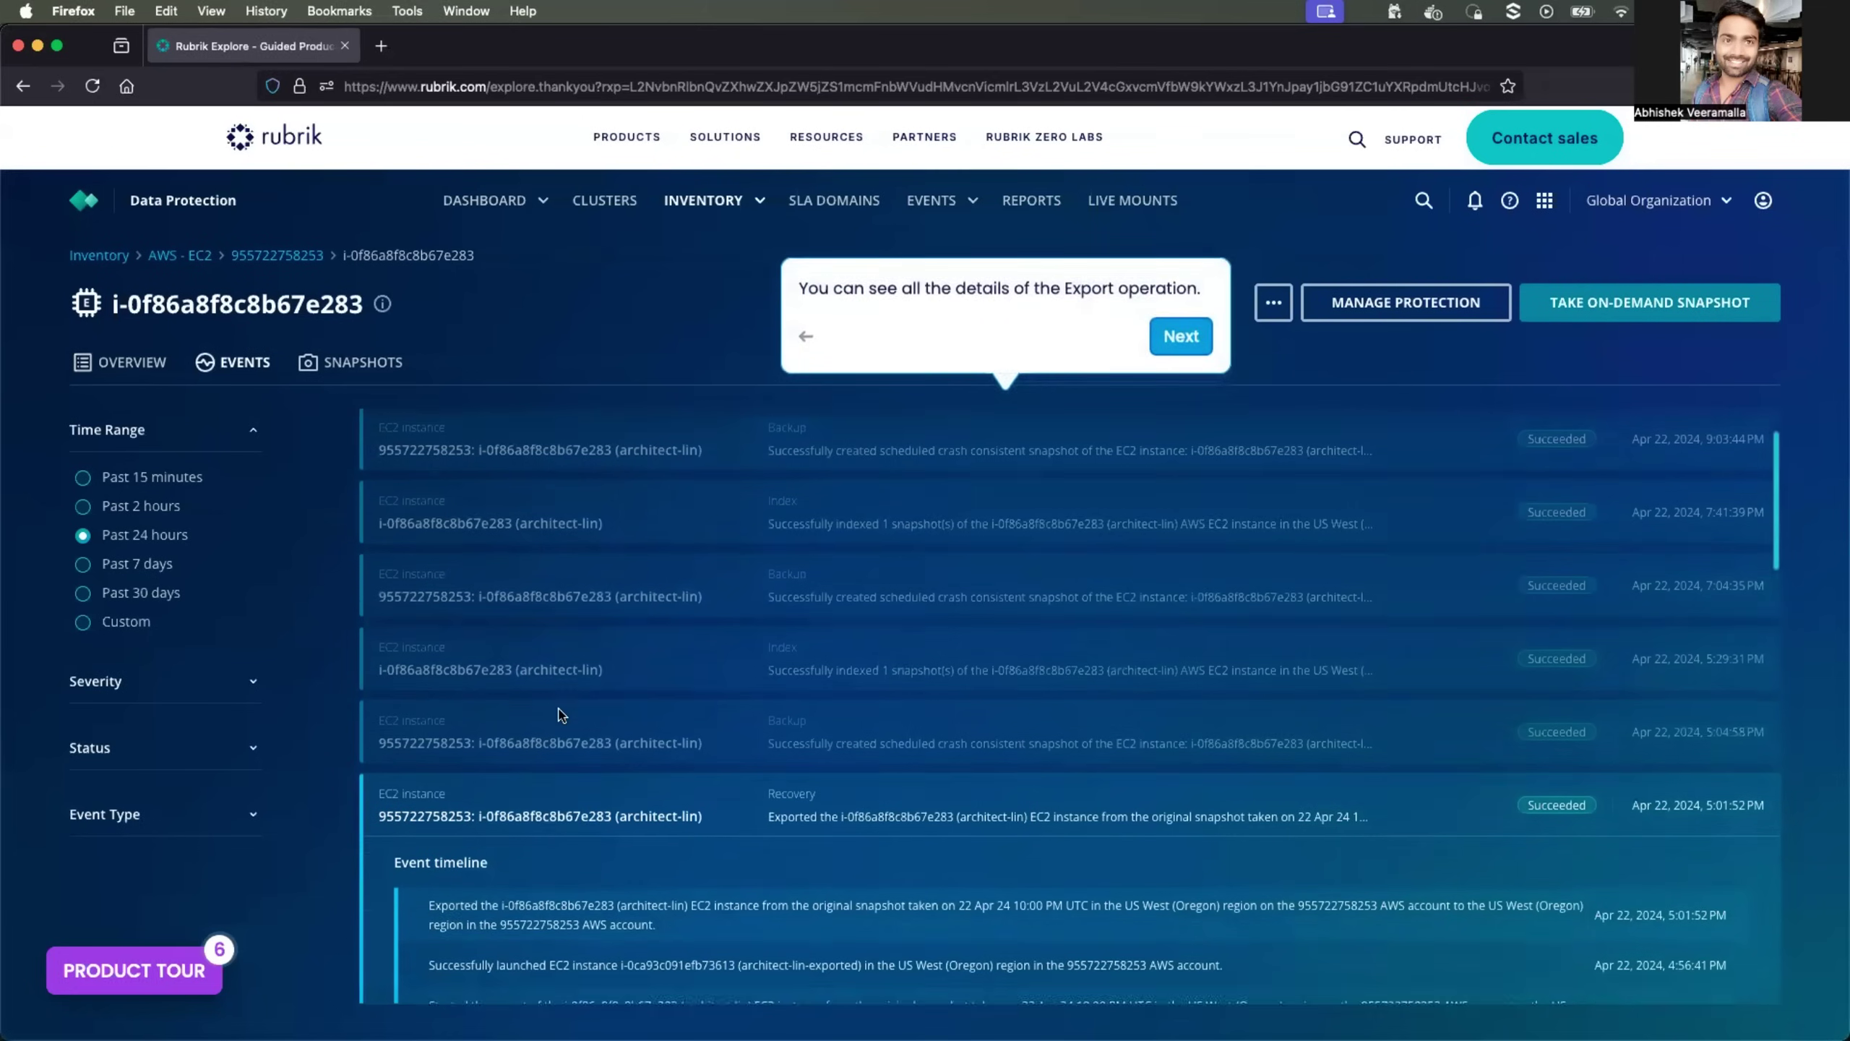
{"action": "left_click", "coordinate": [1183, 334]}
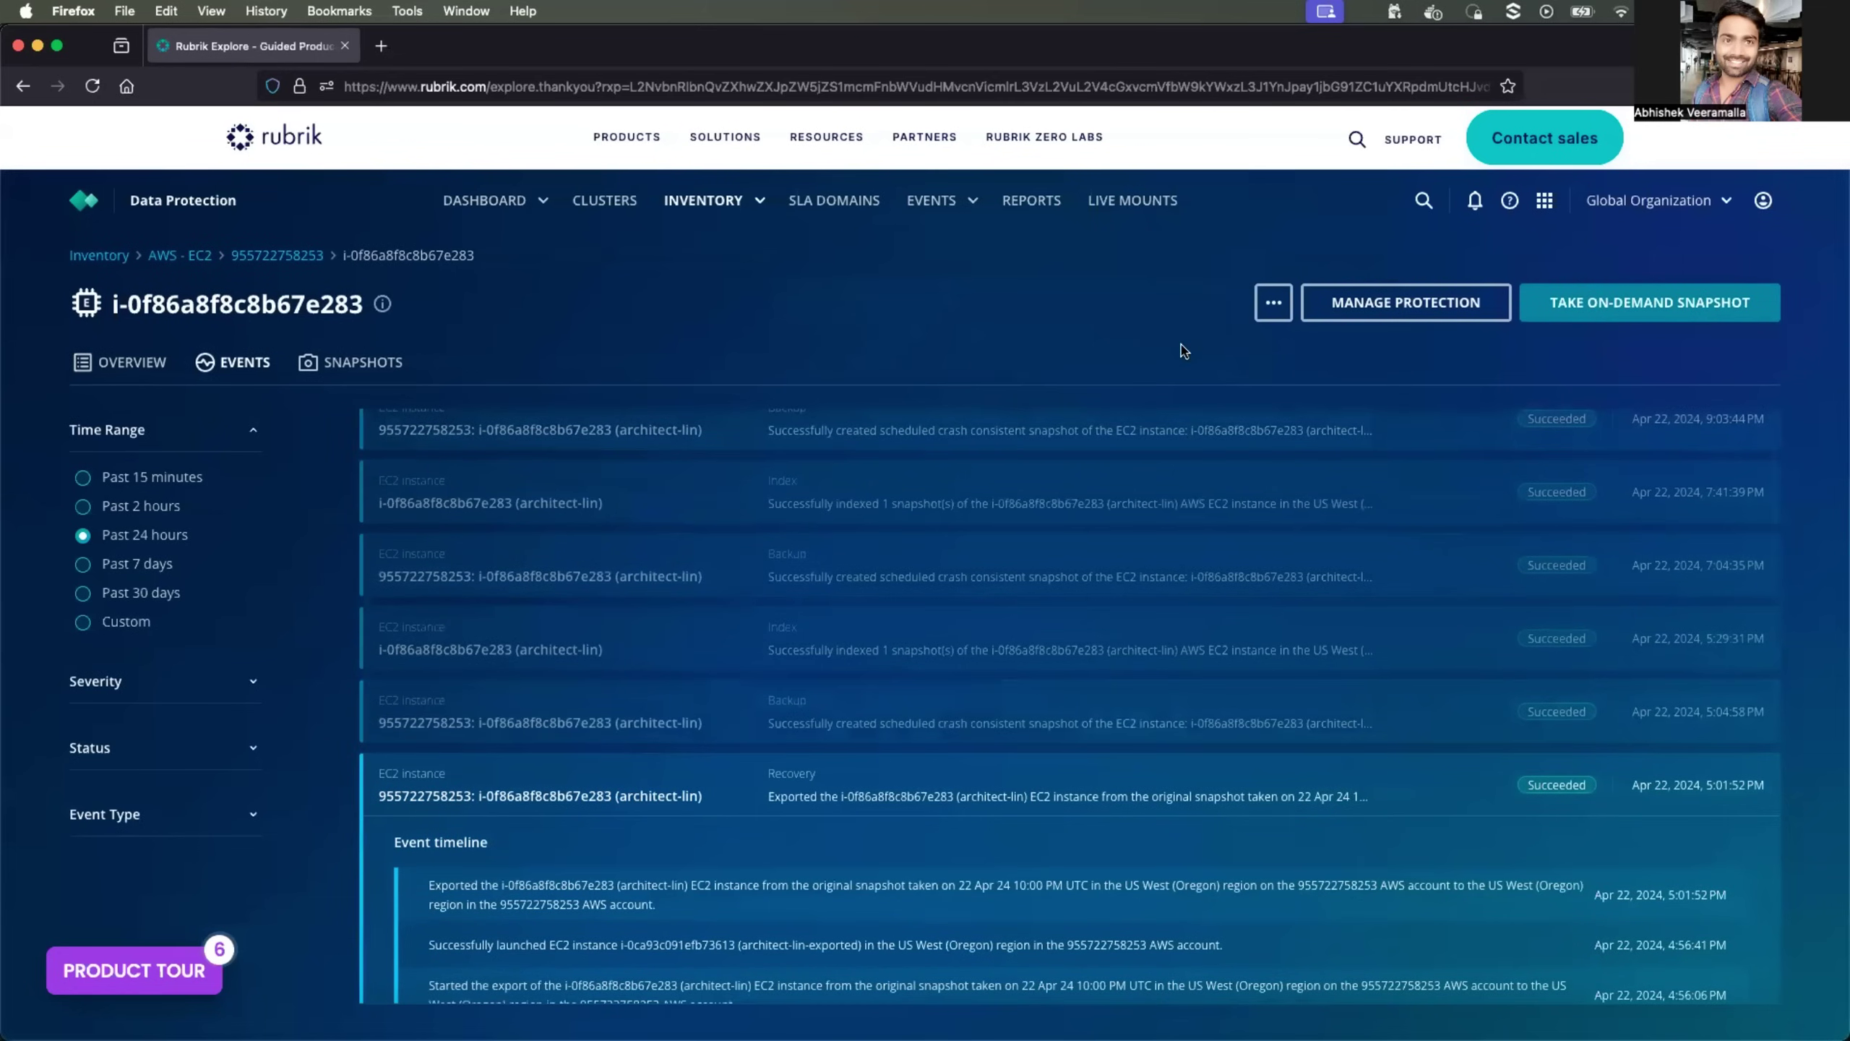
{"action": "left_click", "coordinate": [184, 264]}
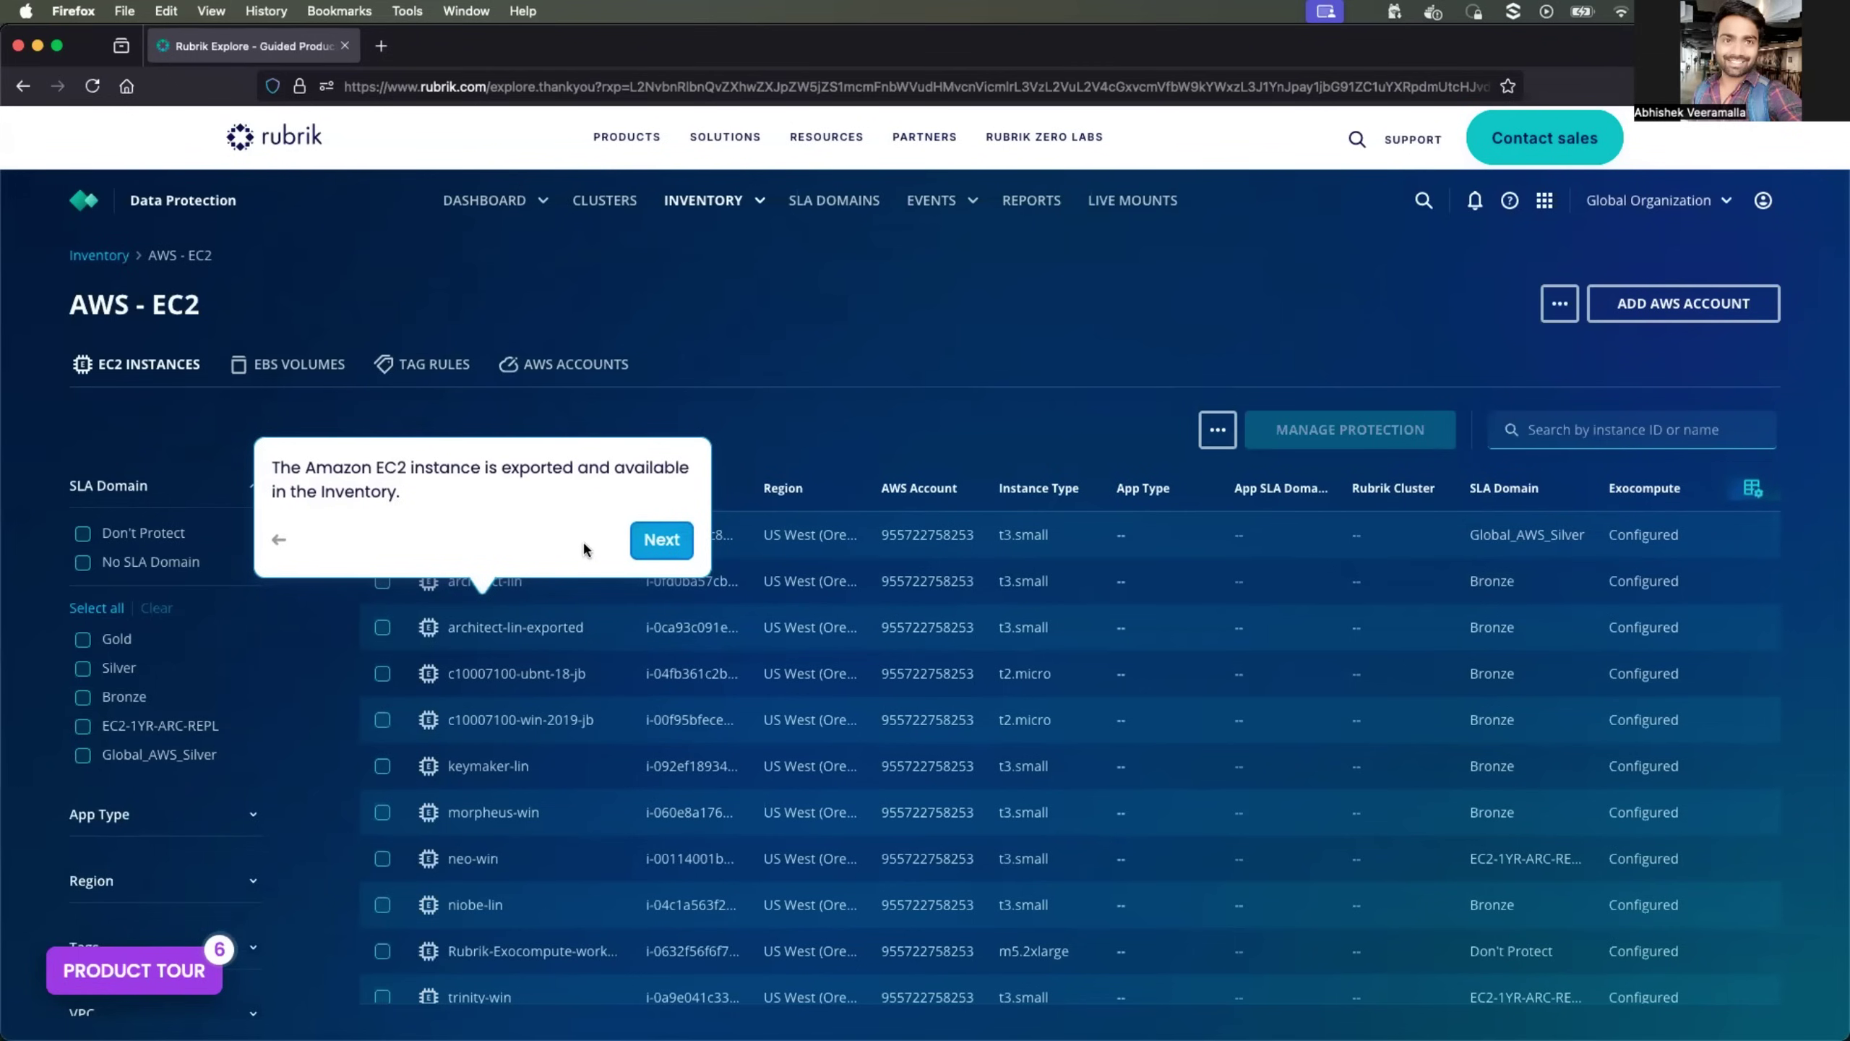
Close the export tour notes and scroll the checklist showing Amazon EC2 Recovery: Export complete
{"action": "left_click", "coordinate": [646, 540]}
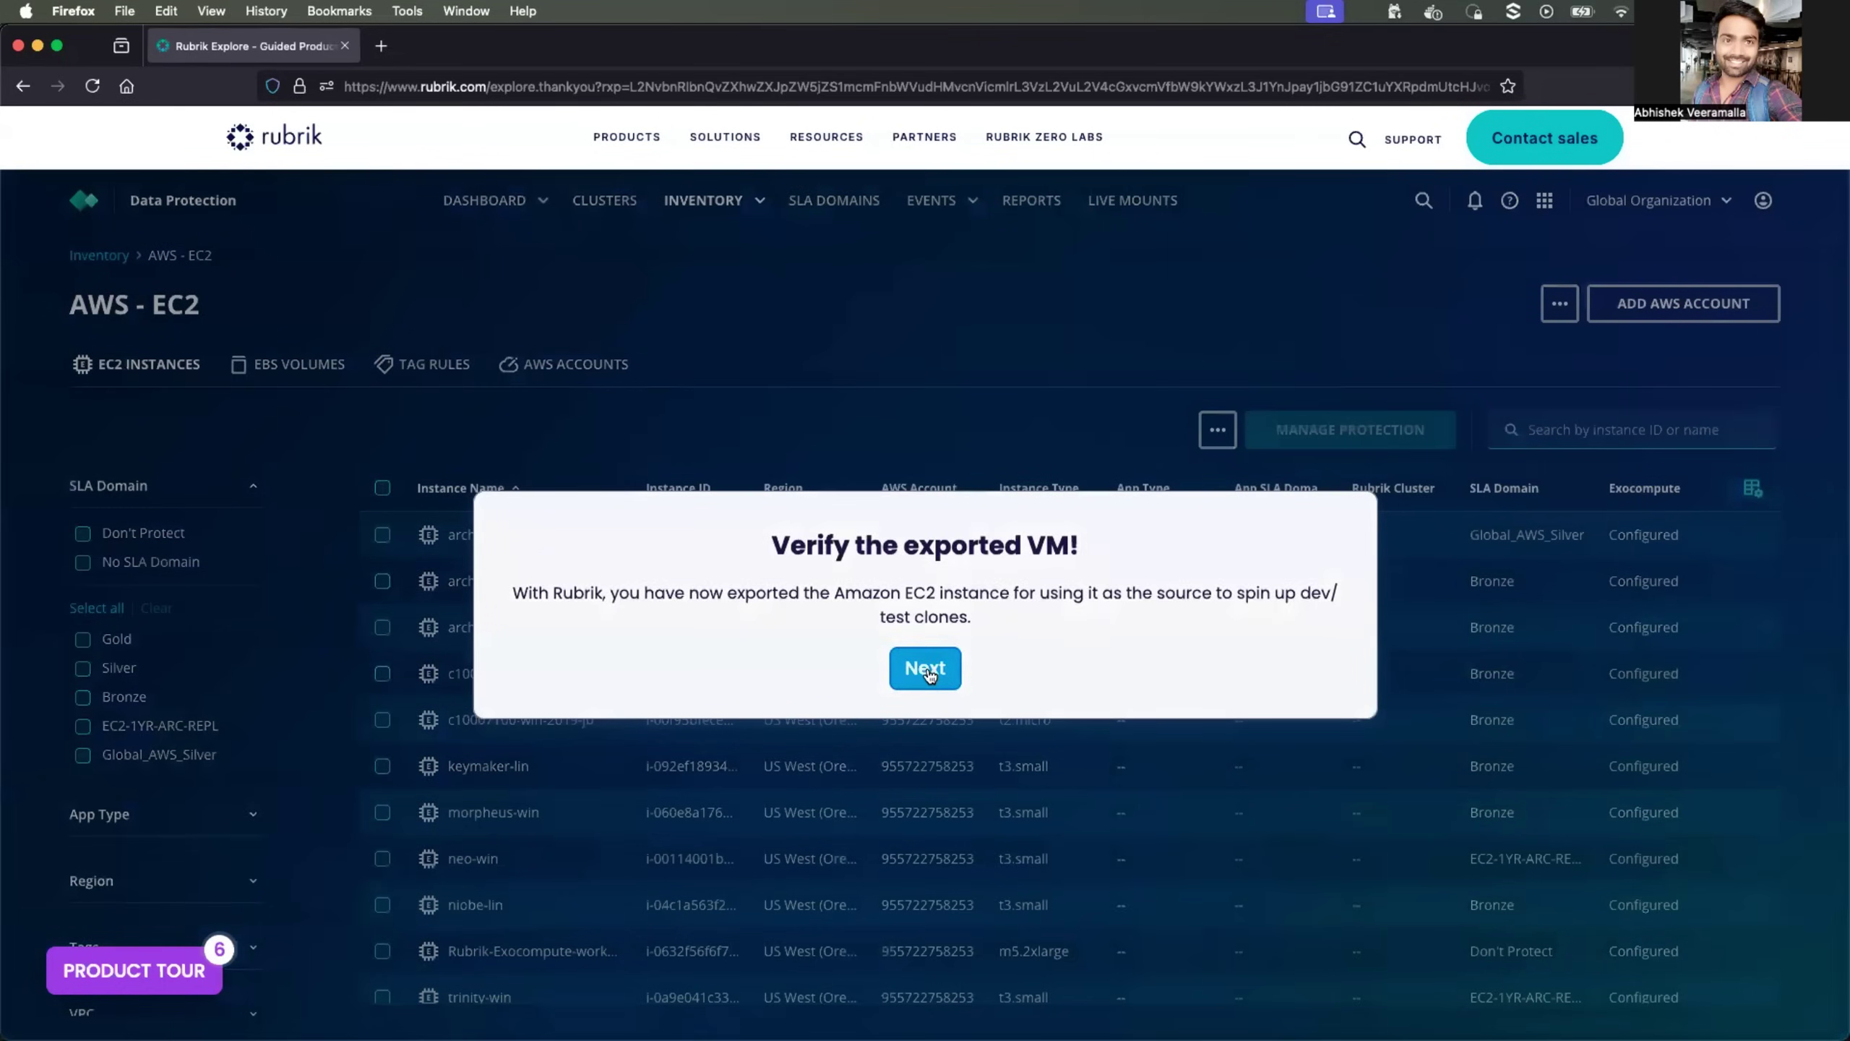
{"action": "left_click", "coordinate": [932, 667]}
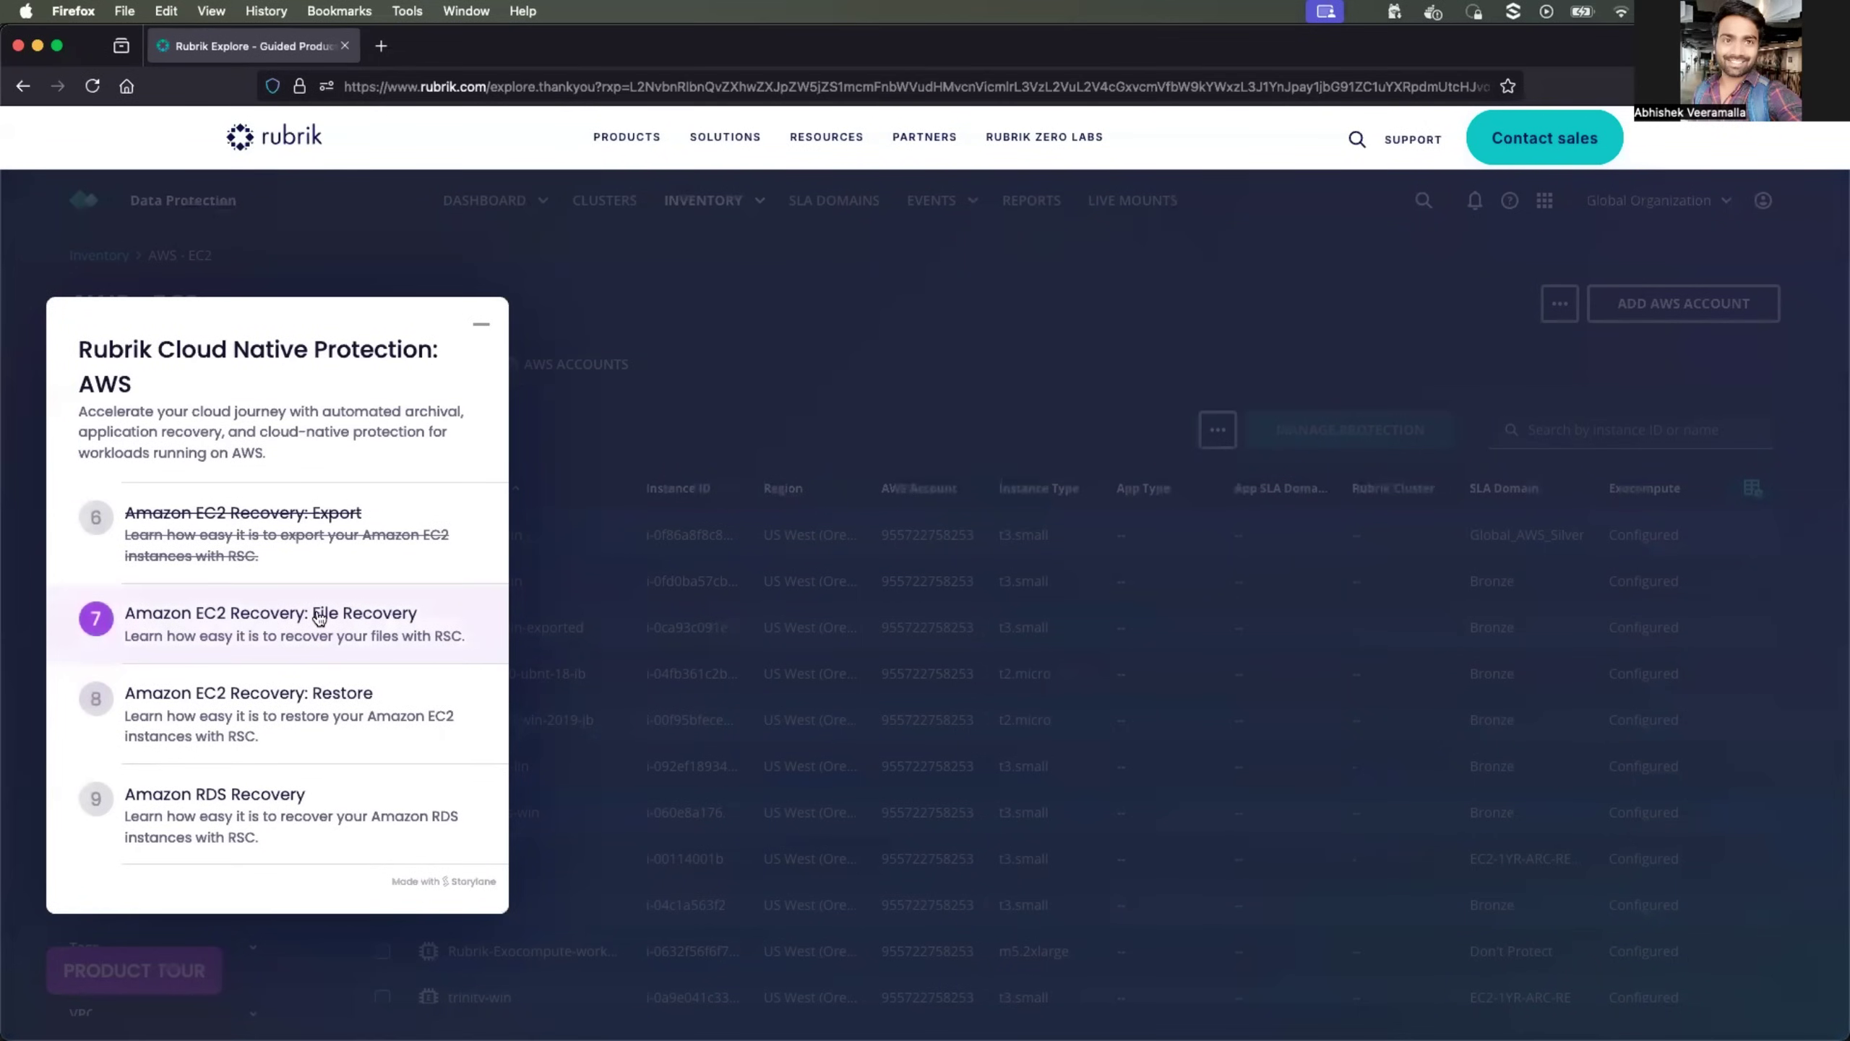
{"action": "scroll", "coordinate": [318, 616], "scroll_direction": "up", "scroll_amount": 1}
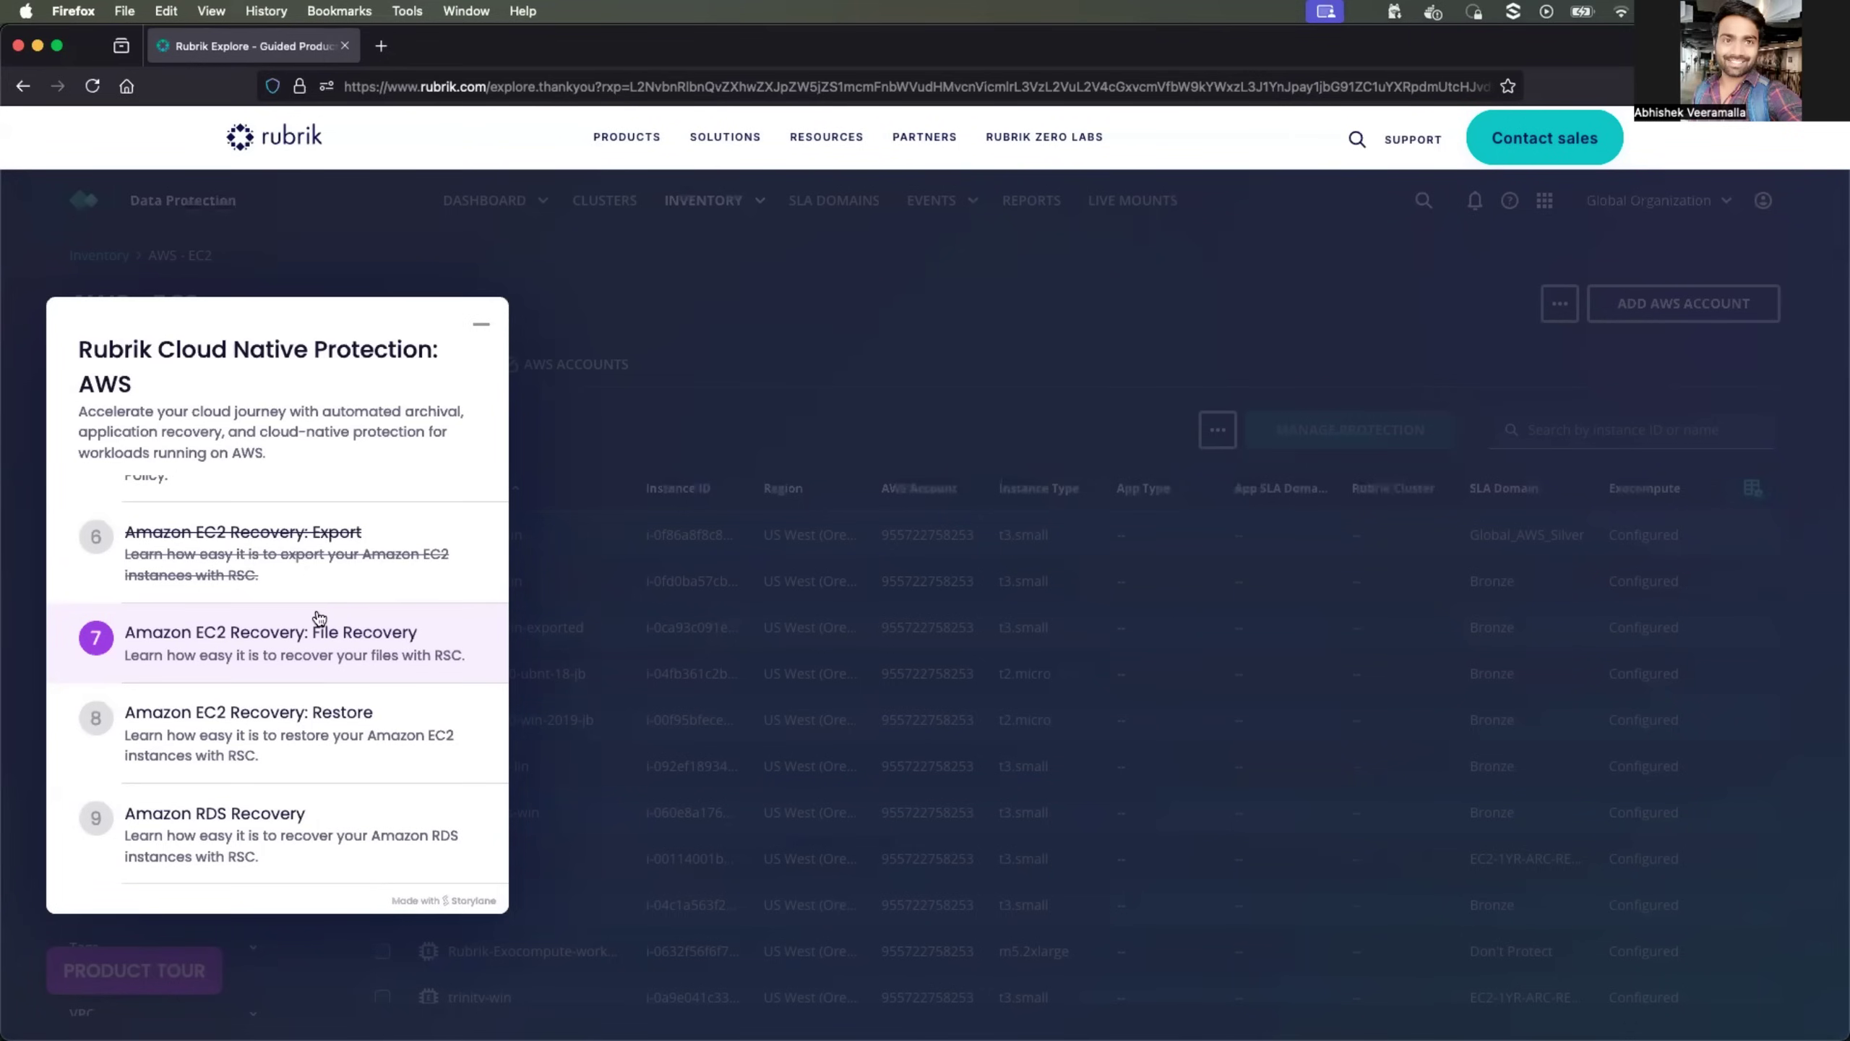
{"action": "scroll", "coordinate": [339, 671], "scroll_direction": "up", "scroll_amount": 1}
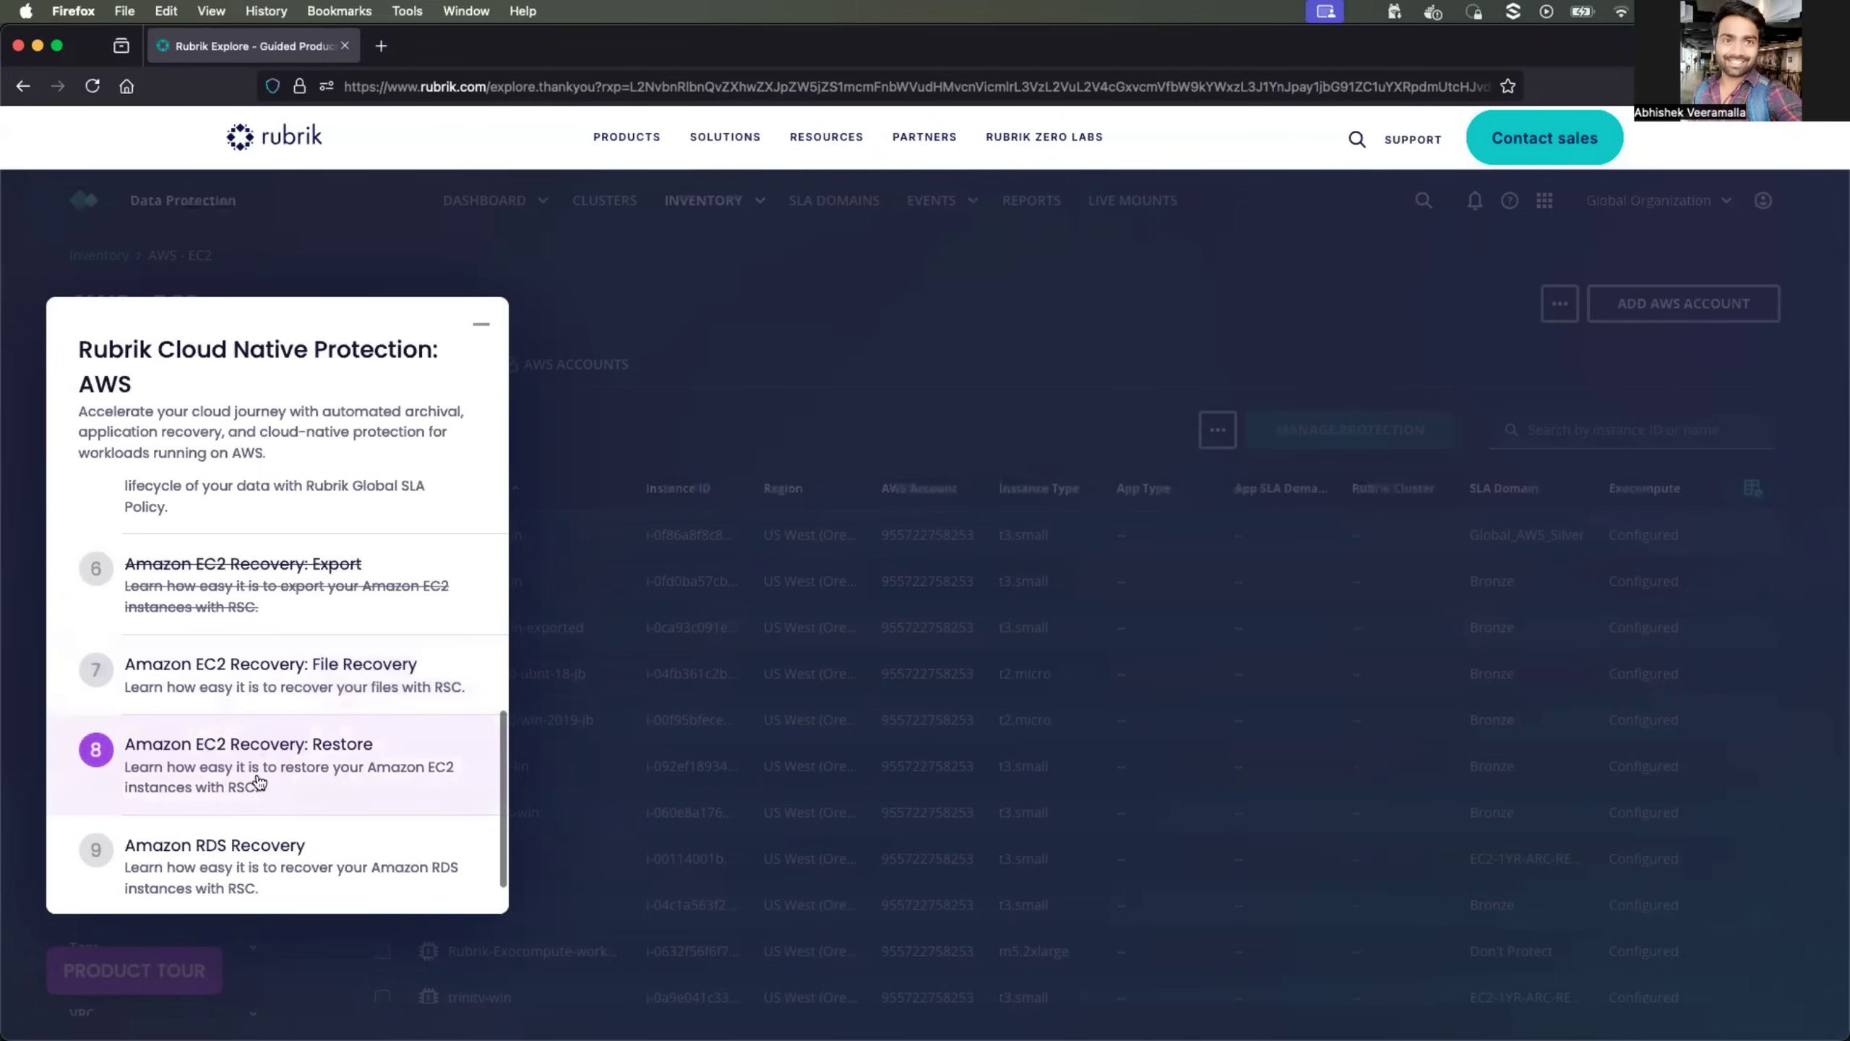
{"action": "scroll", "coordinate": [260, 850], "scroll_direction": "up", "scroll_amount": 5}
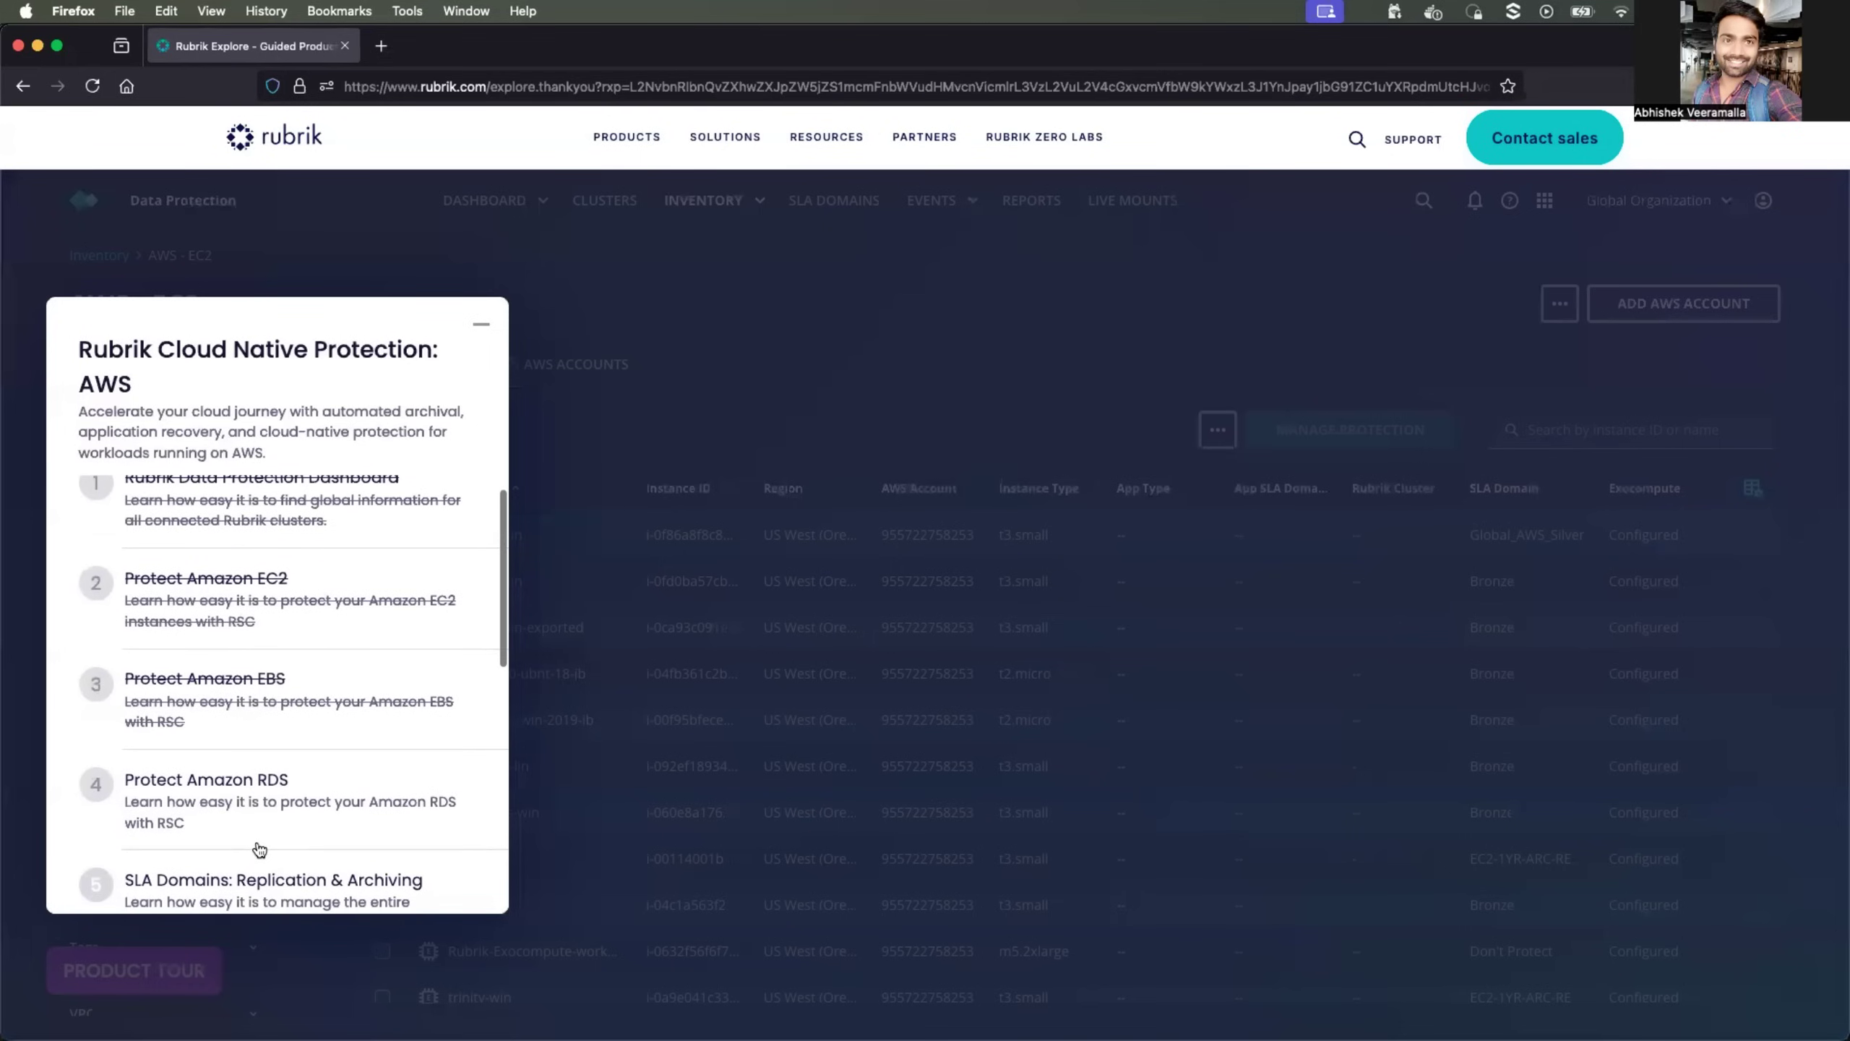